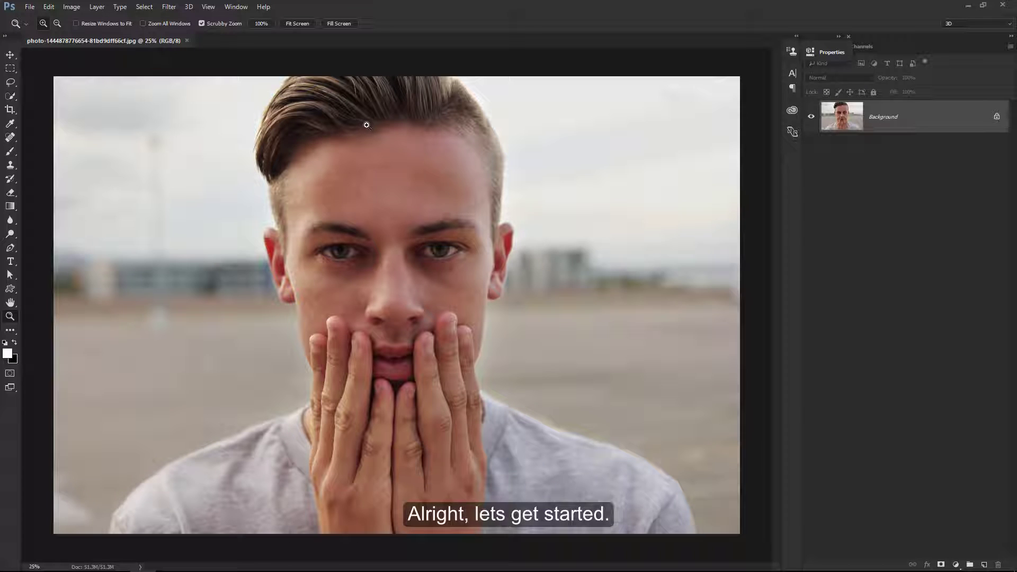
- Zoom in to about 96% on the top edge of the man's hair against the sky
mouse_move(452, 93)
mouse_down()
mouse_move(511, 100)
mouse_move(524, 163)
mouse_up()
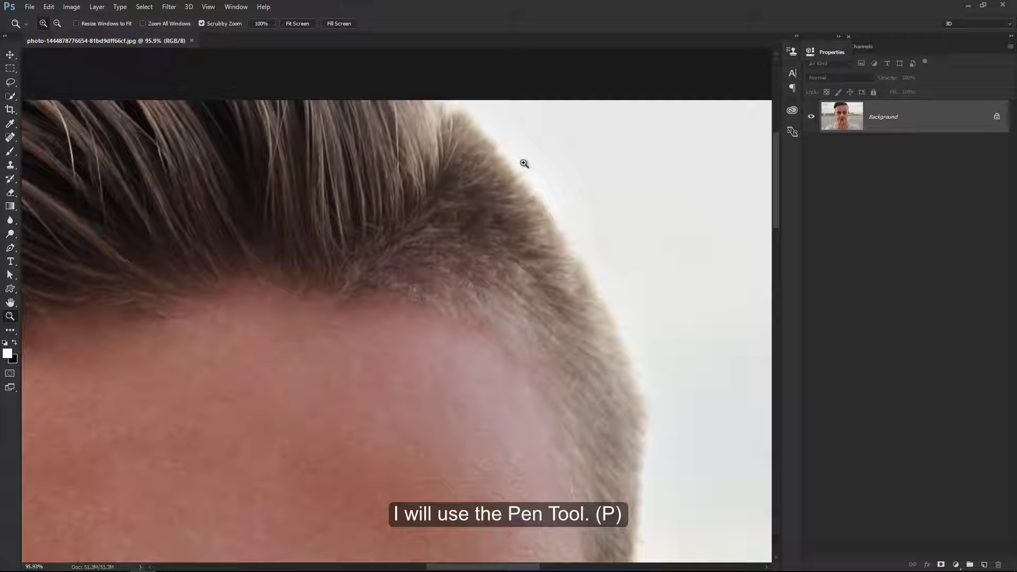
- With the Pen tool, start the path at the hair edge and trace down to the ear
key(p)
click(452, 101)
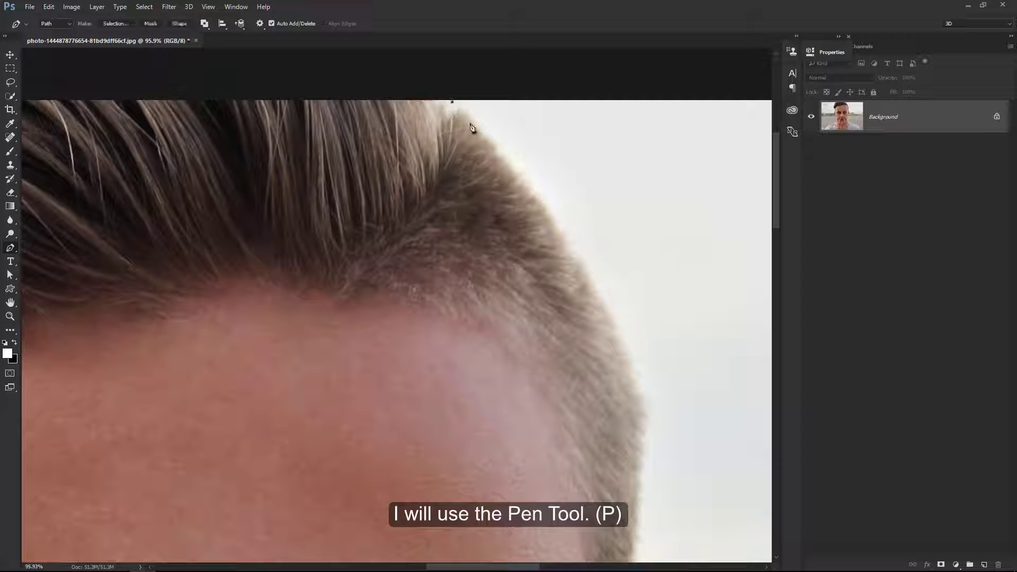
click(520, 185)
mouse_move(541, 202)
mouse_down()
mouse_move(557, 229)
mouse_move(547, 217)
mouse_up()
drag(602, 294, 611, 320)
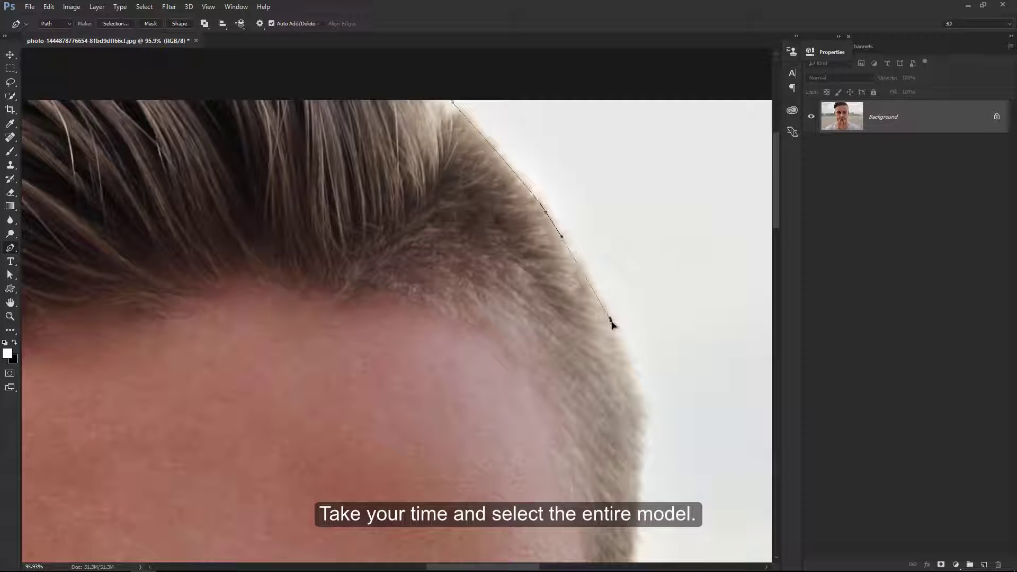
mouse_move(624, 358)
mouse_down()
mouse_move(556, 295)
mouse_move(518, 159)
mouse_up()
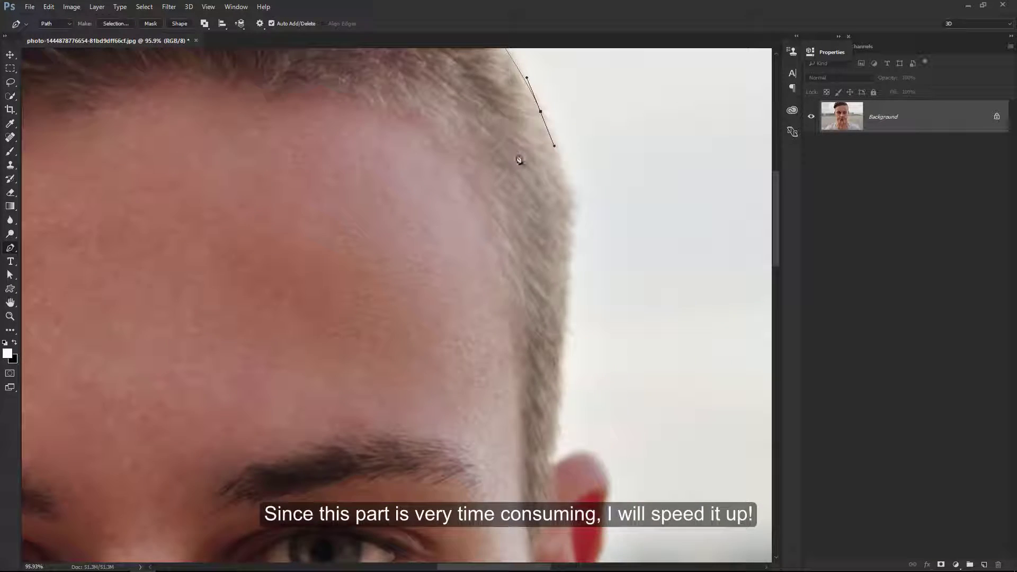
click(570, 213)
click(571, 239)
drag(571, 238, 571, 255)
click(565, 326)
click(559, 410)
click(551, 458)
click(594, 454)
click(609, 472)
- Continue the path down the ear's outer edge to the earlobe
drag(593, 494, 583, 211)
click(584, 232)
click(583, 269)
click(569, 304)
click(564, 379)
click(547, 433)
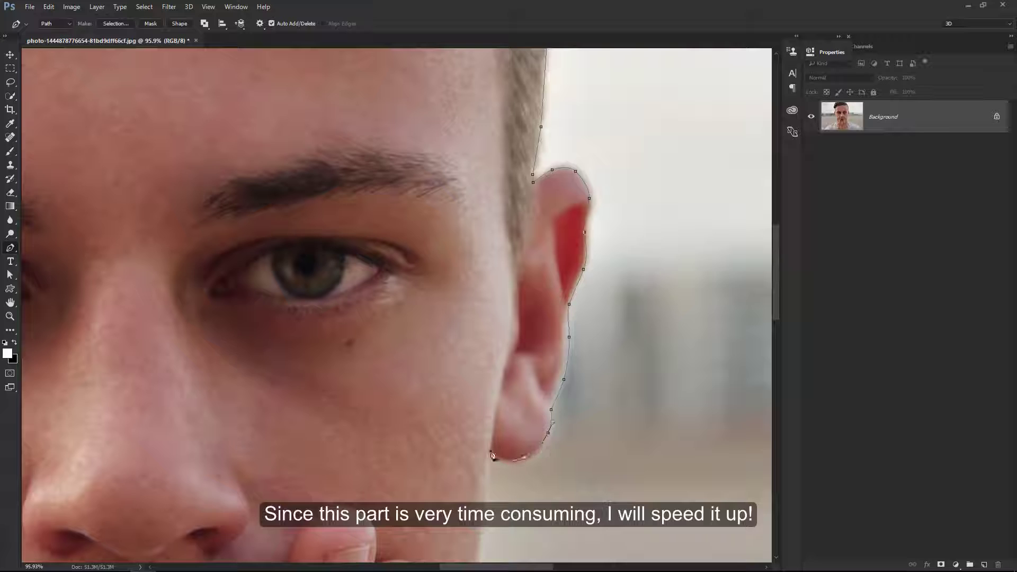
- Trace the path along the jaw and hand edge to the shirt shoulder
drag(492, 455, 490, 227)
click(470, 363)
click(450, 427)
drag(456, 476, 455, 307)
click(446, 319)
click(457, 361)
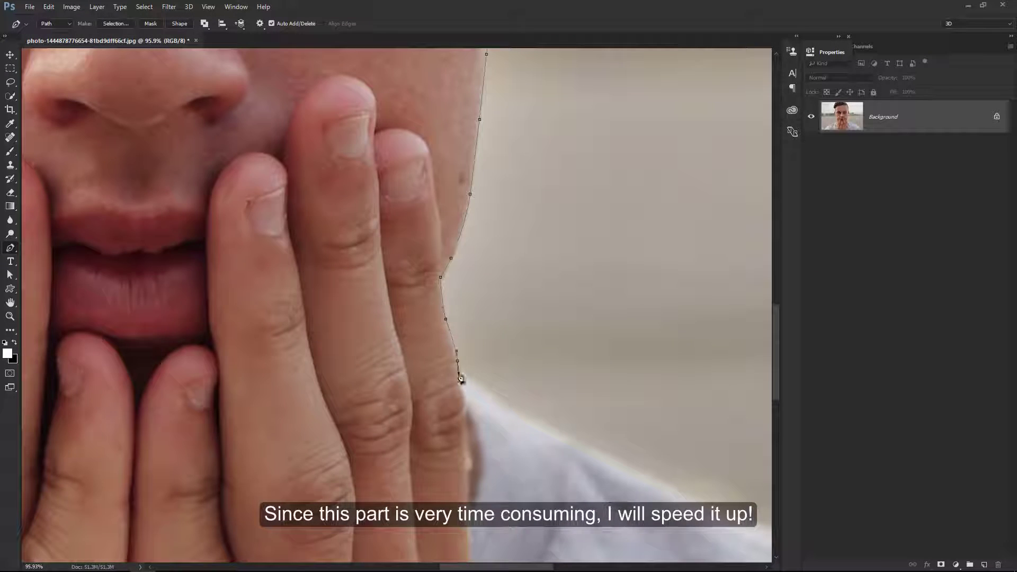
click(502, 408)
click(590, 456)
drag(590, 457, 476, 215)
click(609, 277)
- Continue the path along the shirt shoulder edge
drag(658, 299, 458, 187)
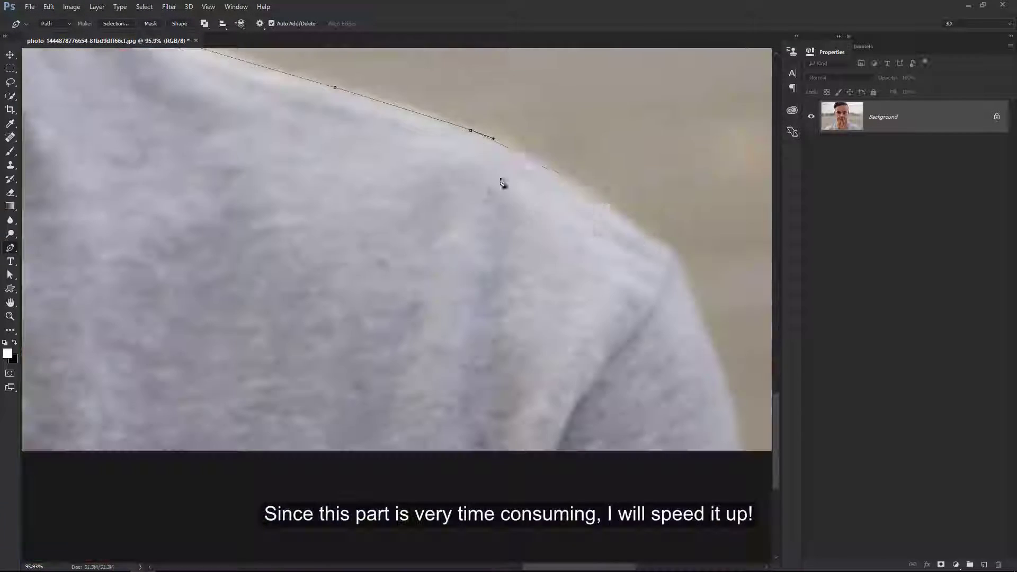
click(579, 193)
click(647, 239)
click(688, 297)
drag(688, 318, 583, 132)
drag(583, 318, 582, 132)
drag(577, 254, 302, 408)
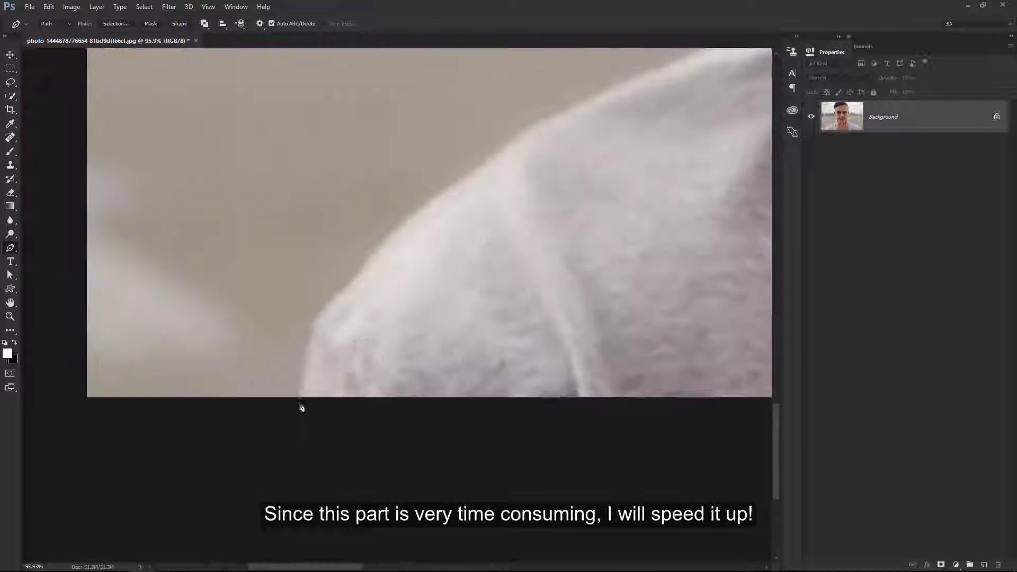
click(318, 331)
click(426, 209)
drag(424, 216, 135, 354)
click(239, 273)
click(356, 217)
- Trace up the other hand's fingers, along the jaw and around the other ear
mouse_move(475, 168)
mouse_down()
mouse_move(504, 159)
mouse_move(447, 261)
mouse_up()
click(545, 204)
drag(553, 149, 562, 249)
click(557, 244)
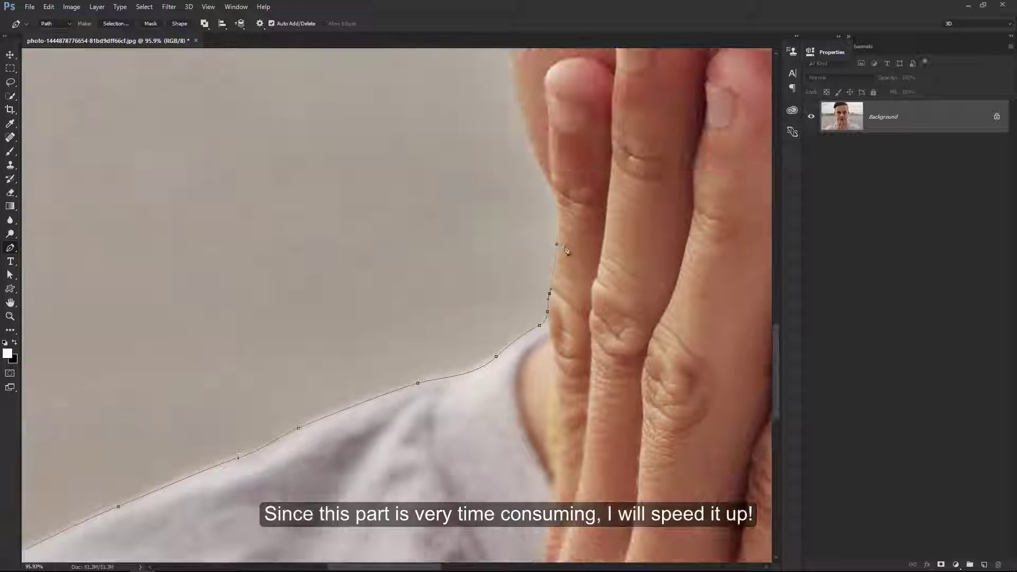
click(529, 148)
drag(530, 159, 529, 328)
drag(503, 191, 524, 339)
click(518, 257)
drag(501, 241, 488, 241)
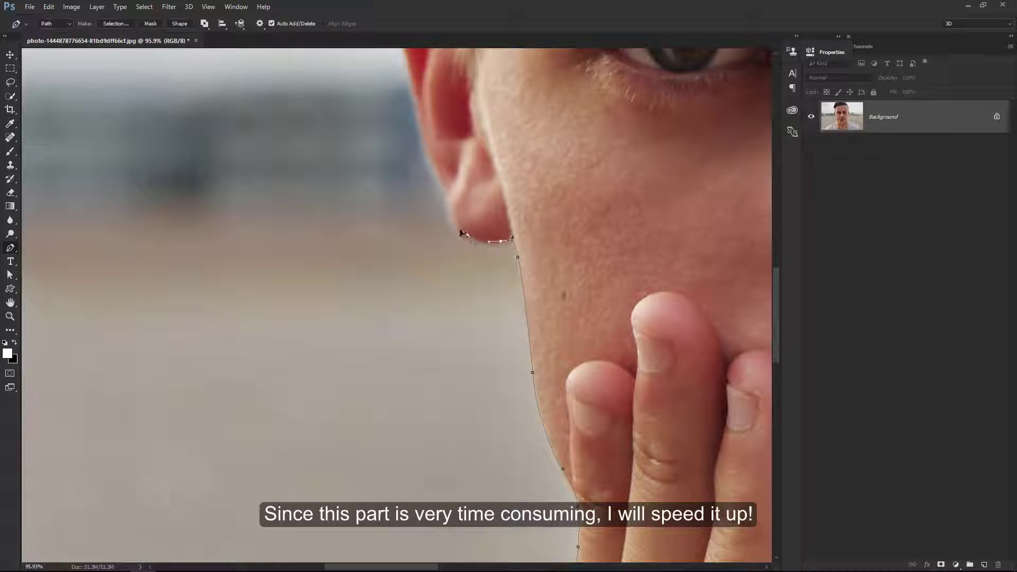
click(451, 209)
mouse_move(455, 159)
mouse_down()
mouse_move(492, 286)
mouse_move(503, 286)
mouse_up()
click(485, 327)
click(502, 213)
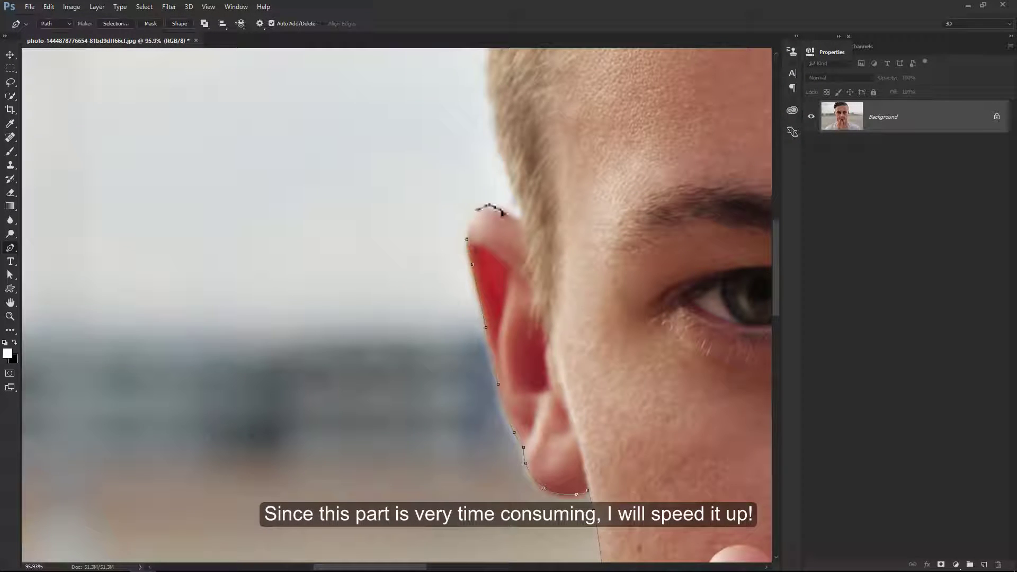
- Trace up the temple and across the top of the hair, closing the path at the start
drag(502, 213, 545, 433)
click(529, 291)
click(506, 231)
click(478, 180)
click(473, 152)
click(470, 84)
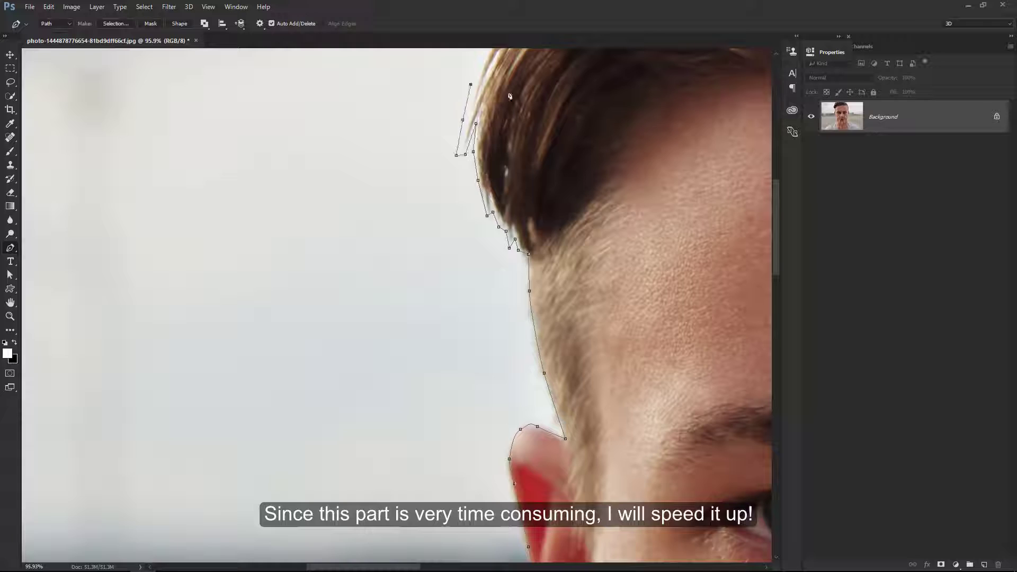
drag(510, 96, 499, 254)
click(499, 158)
drag(498, 106, 529, 265)
drag(576, 204, 601, 194)
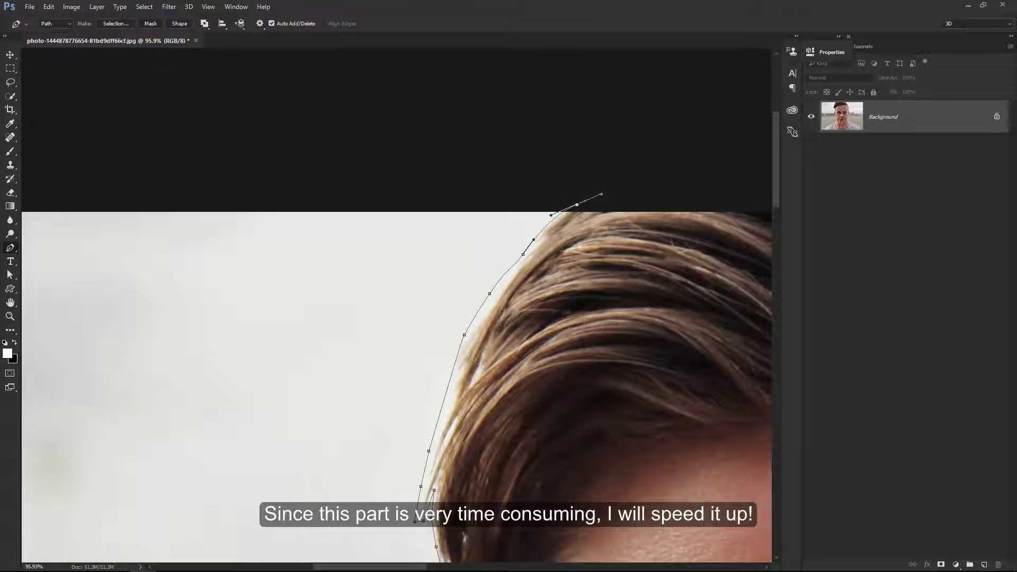
drag(741, 318, 342, 190)
drag(577, 187, 705, 201)
click(721, 211)
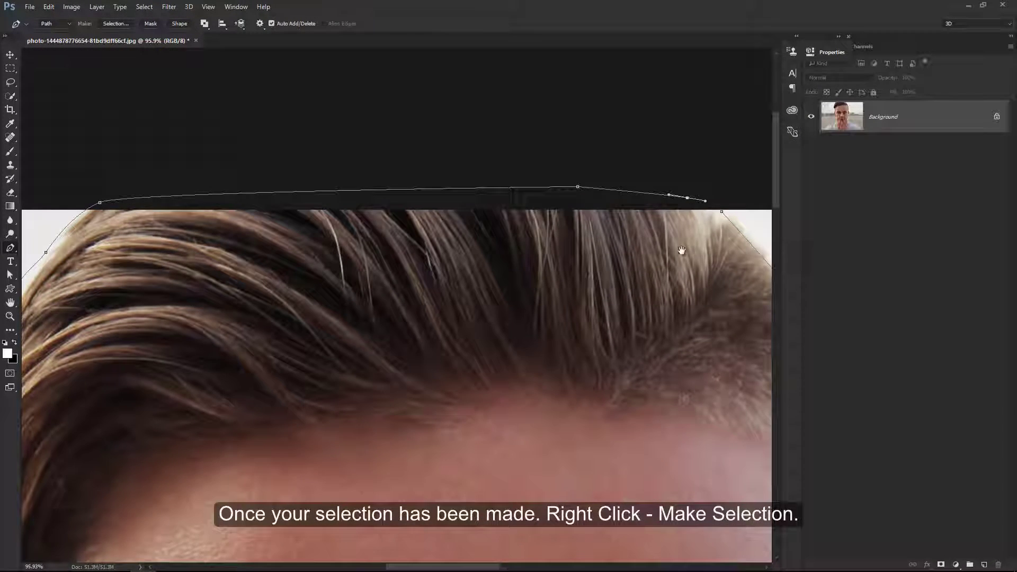
mouse_move(681, 250)
mouse_down()
mouse_move(519, 198)
mouse_move(456, 221)
mouse_move(468, 165)
mouse_up()
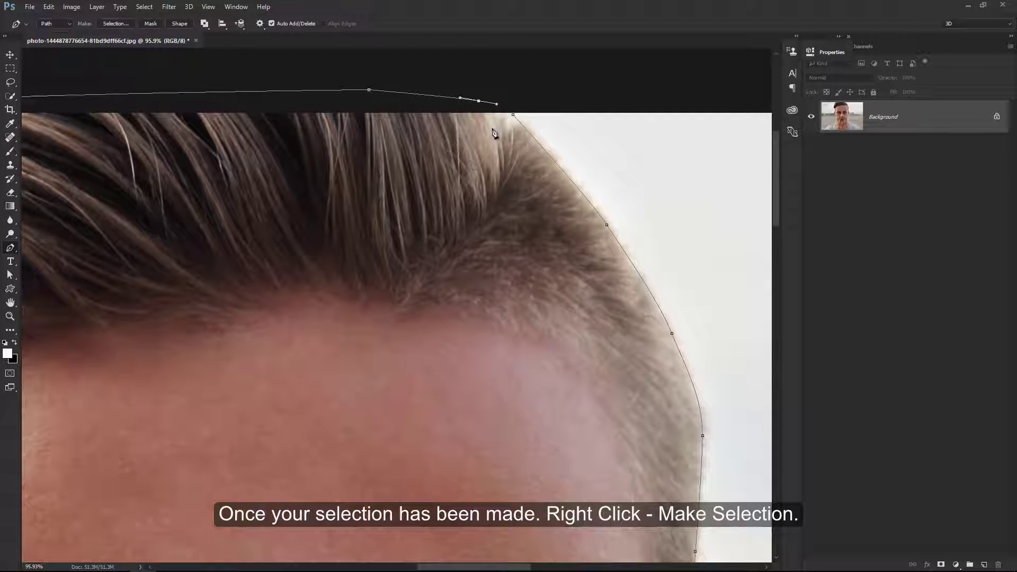
drag(513, 115, 515, 118)
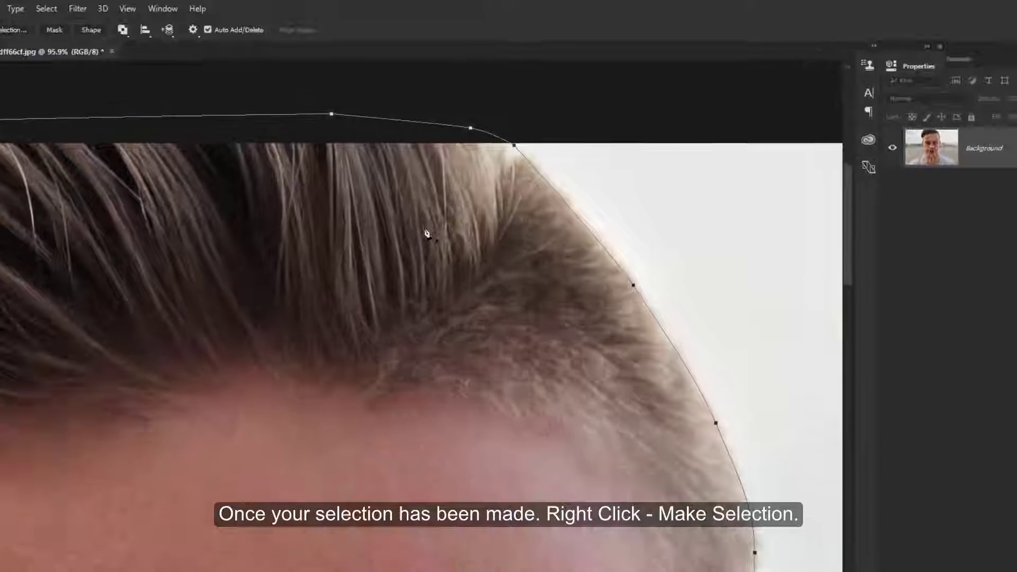
- Make a selection from the path with 0 feather radius and fit the photo on screen
right_click(442, 179)
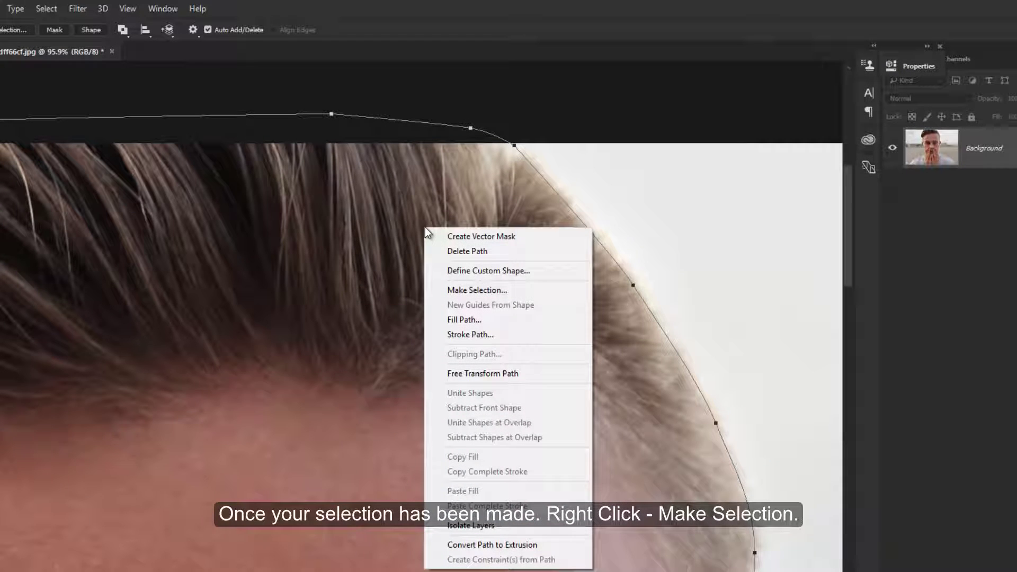
click(430, 289)
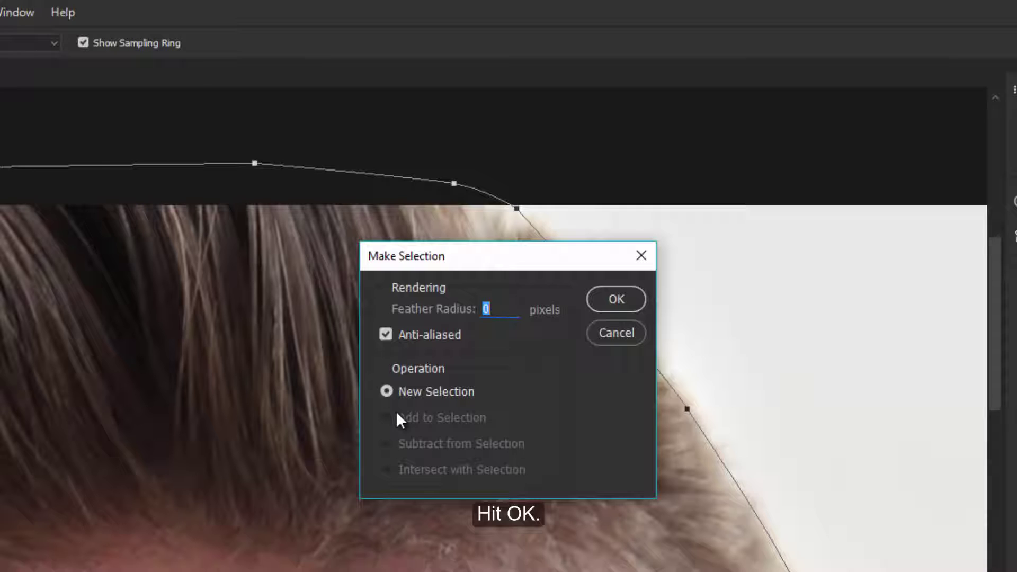
click(617, 300)
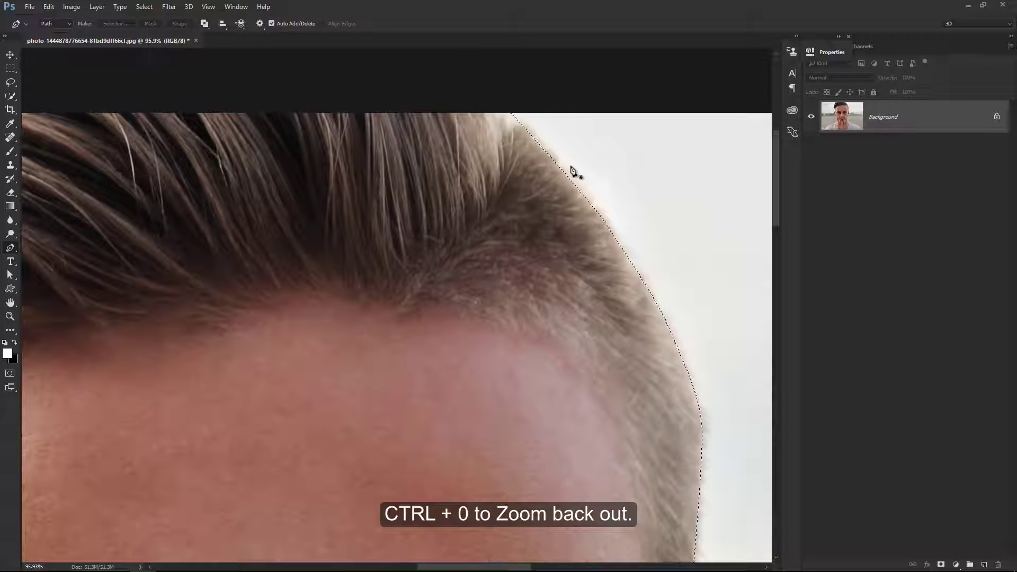
key(ctrl+0)
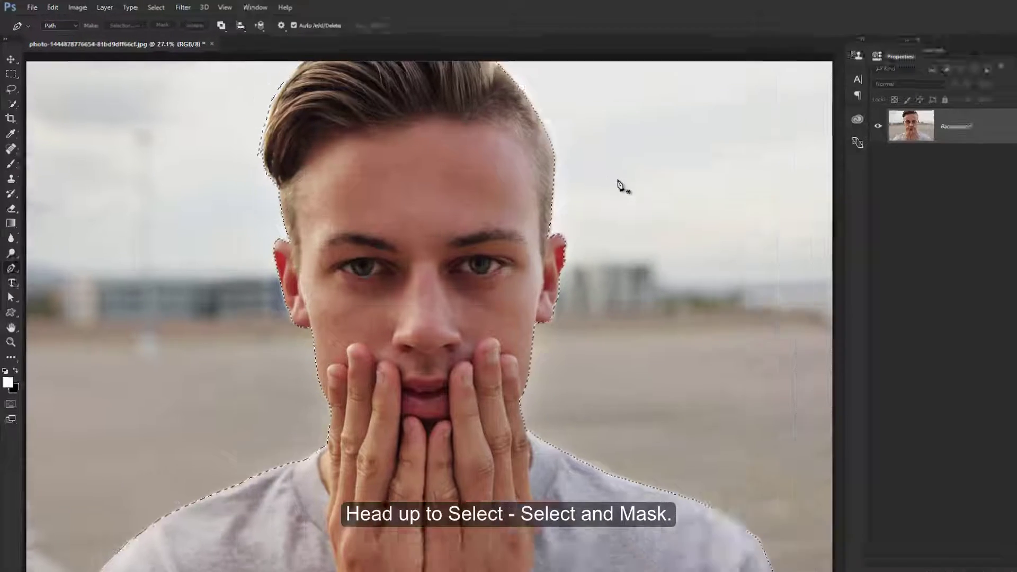
click(165, 9)
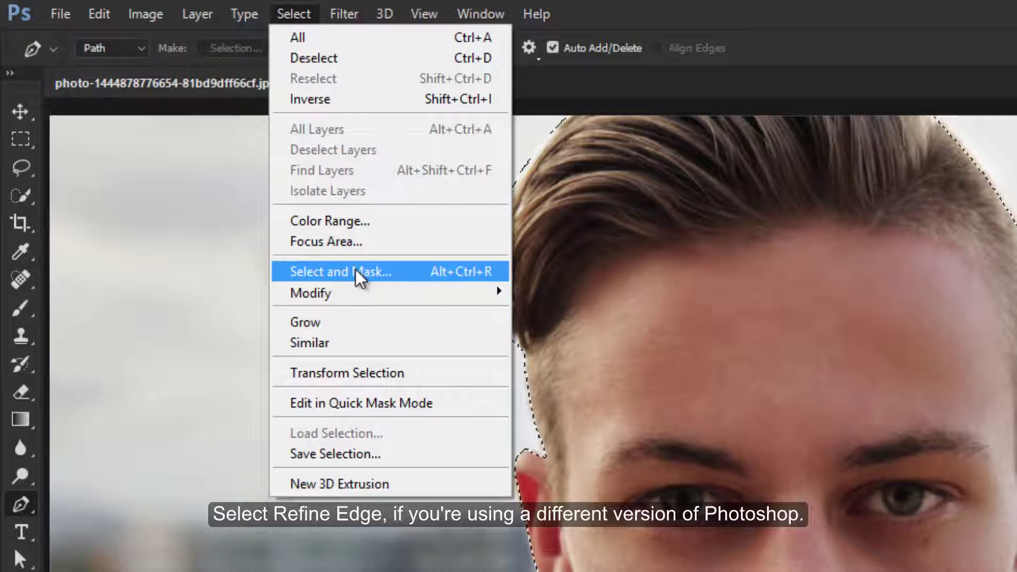
- In Select and Mask, refine the left hair outline and output the result to a Layer Mask
click(412, 276)
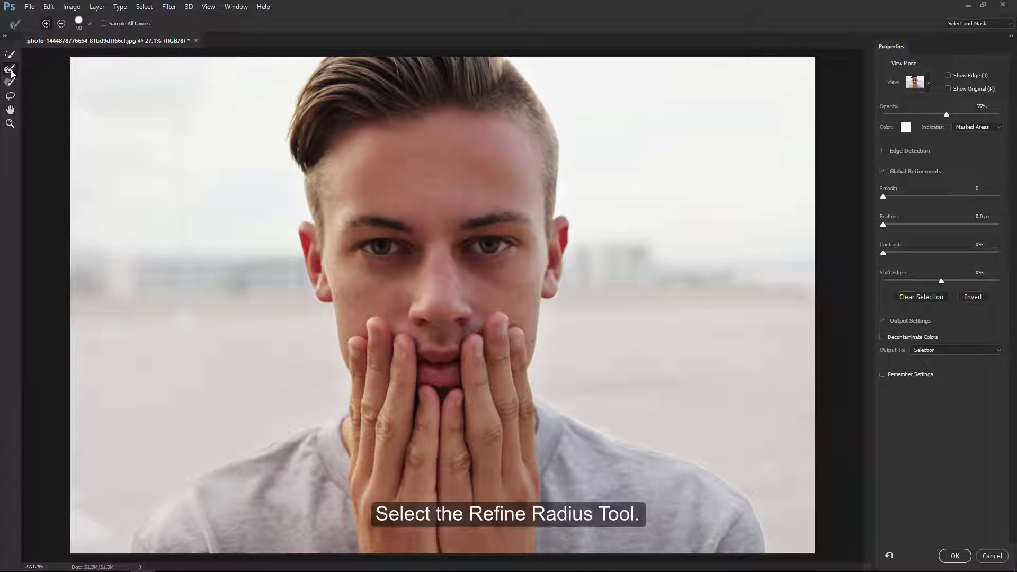
click(10, 69)
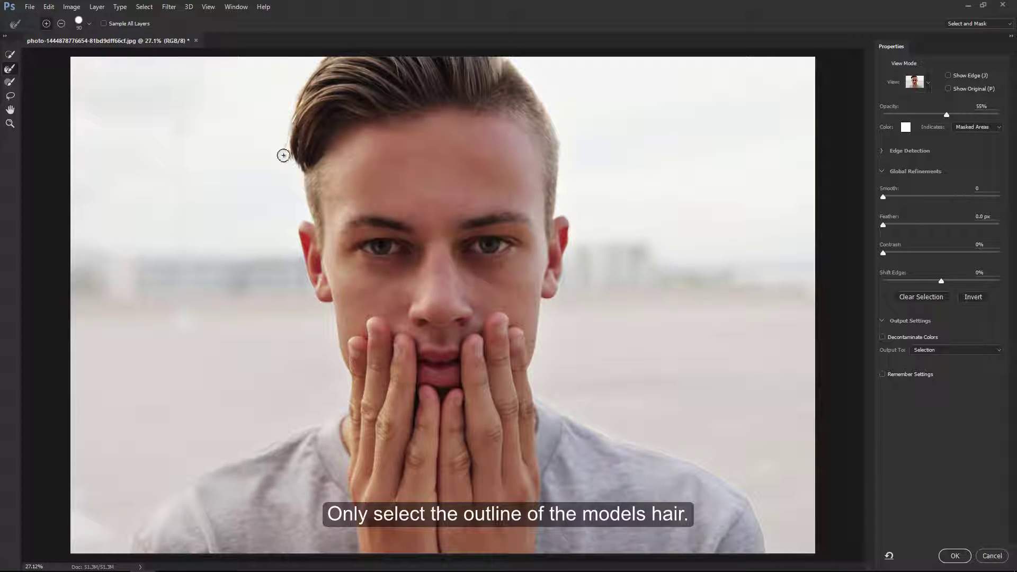
drag(283, 155, 292, 187)
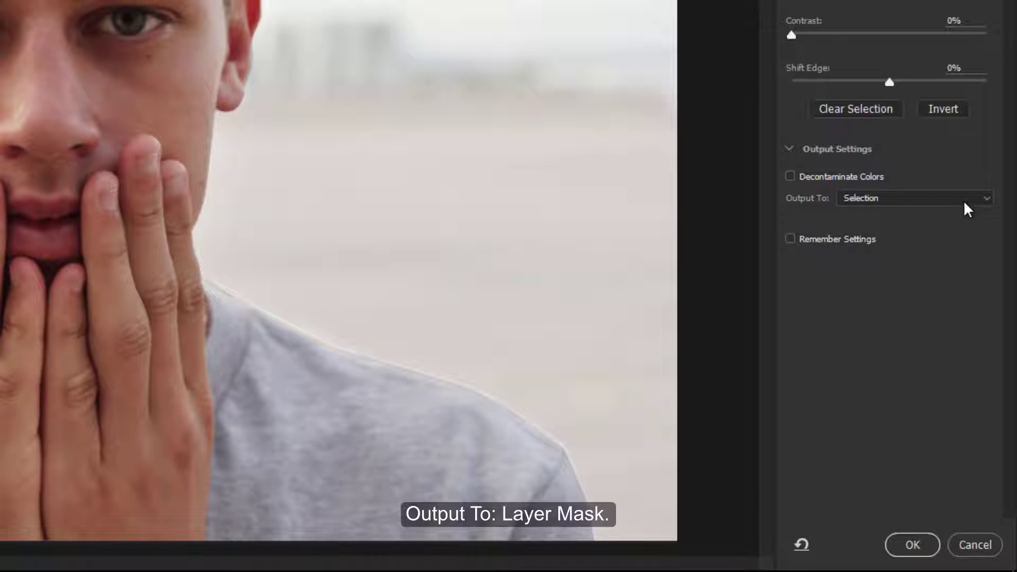
click(964, 199)
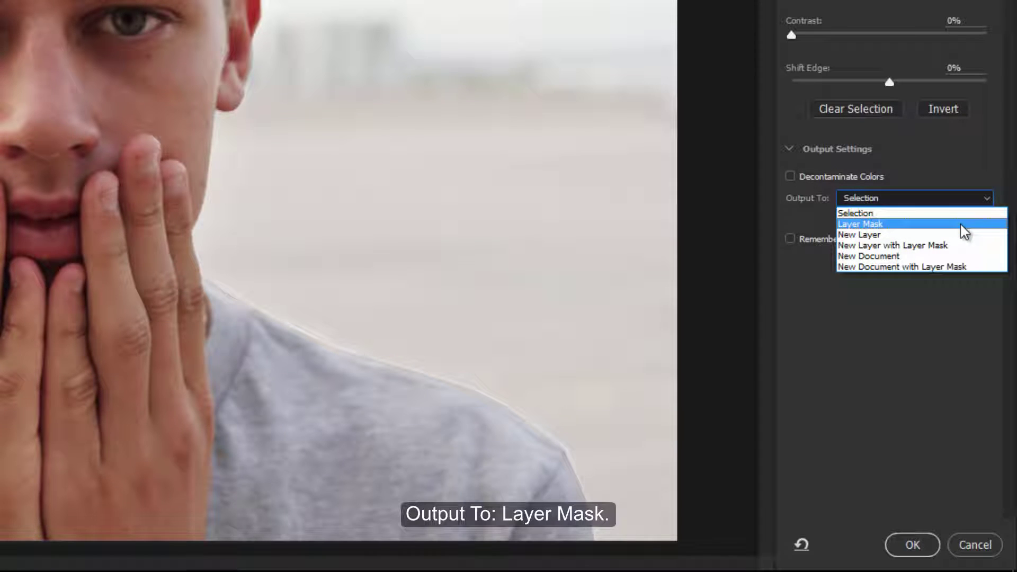
click(964, 225)
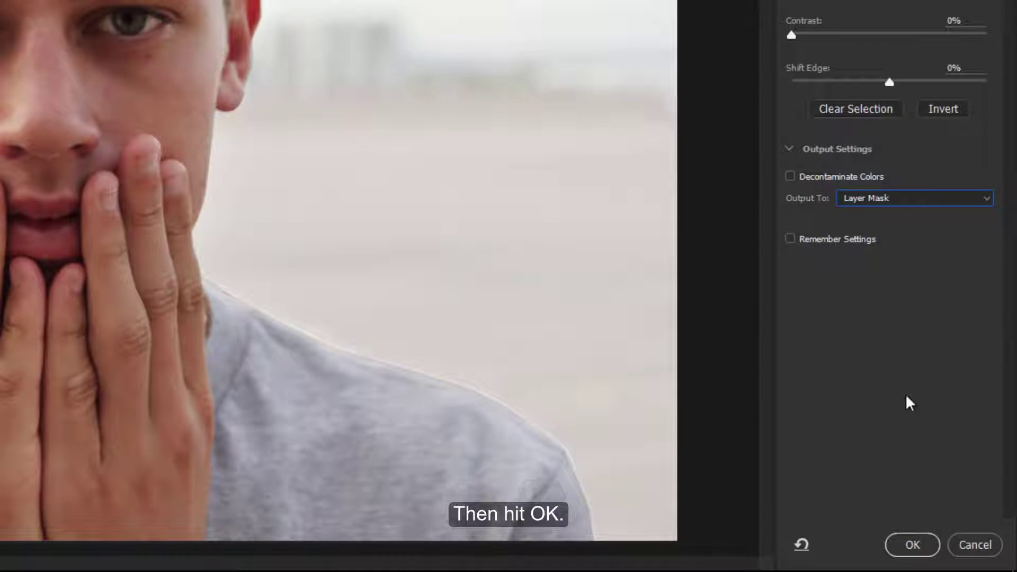
click(894, 543)
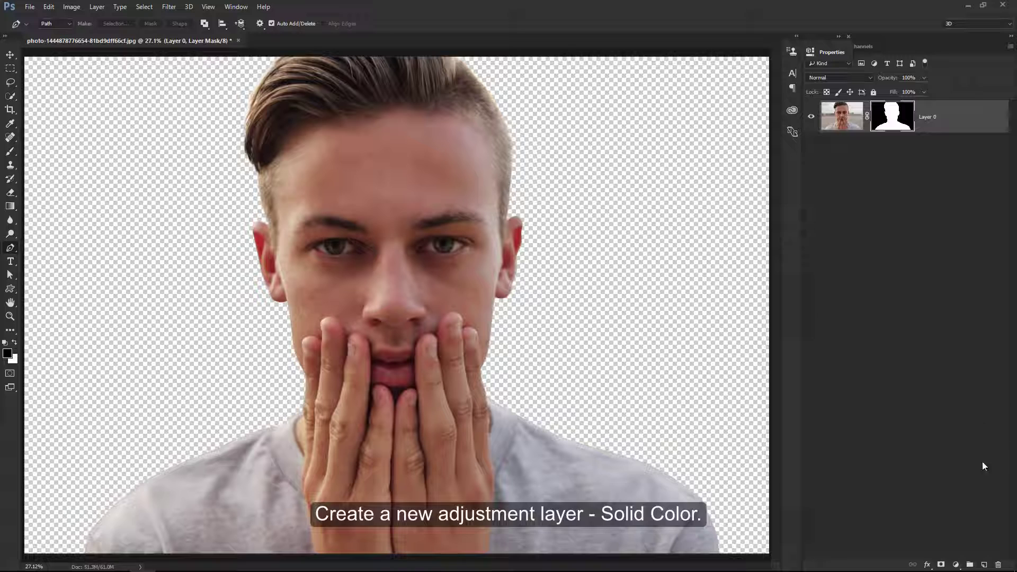
- Add a pure white Solid Color fill layer and move it below the portrait layer
click(955, 565)
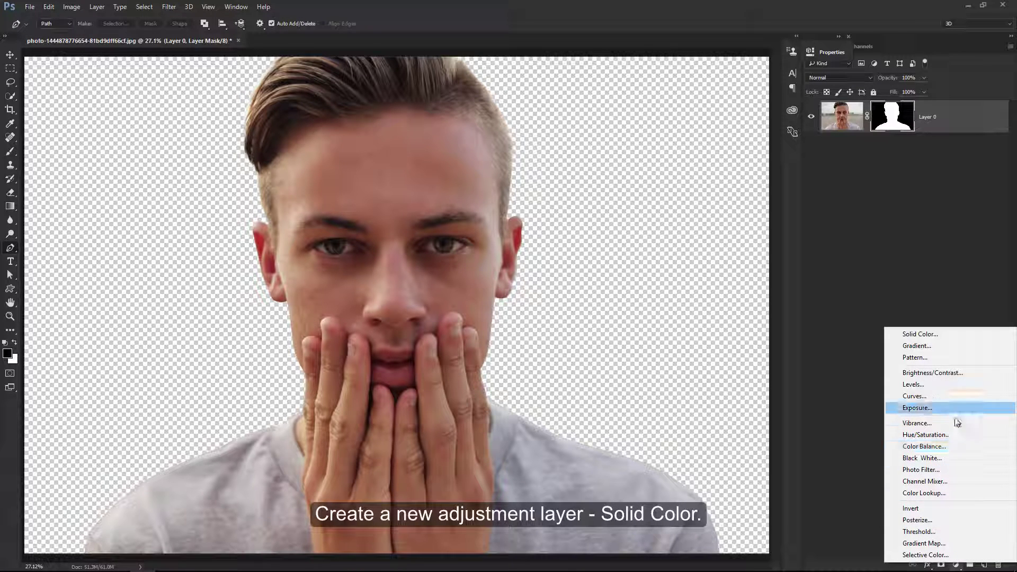
click(945, 333)
click(609, 160)
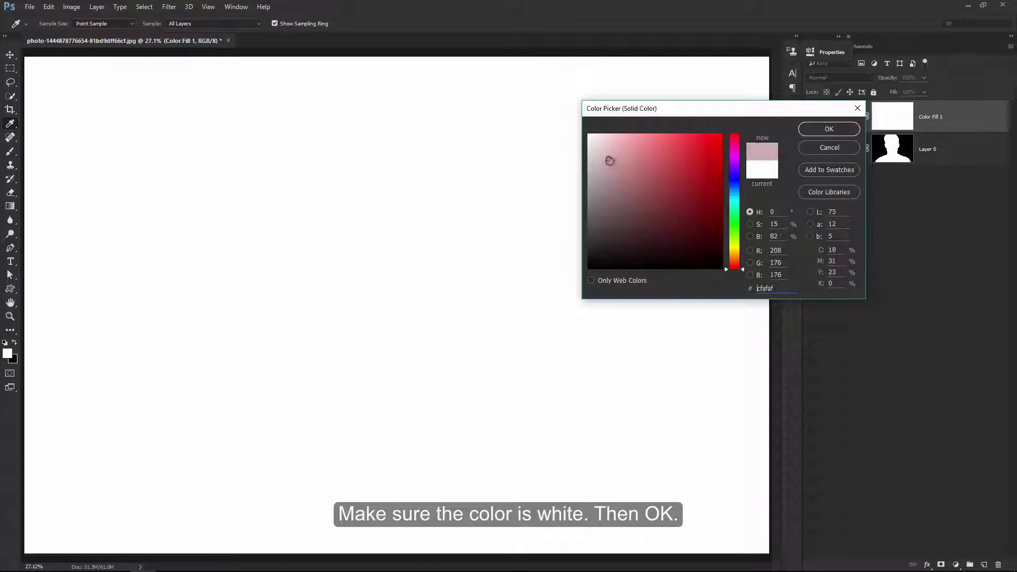
drag(609, 160, 583, 123)
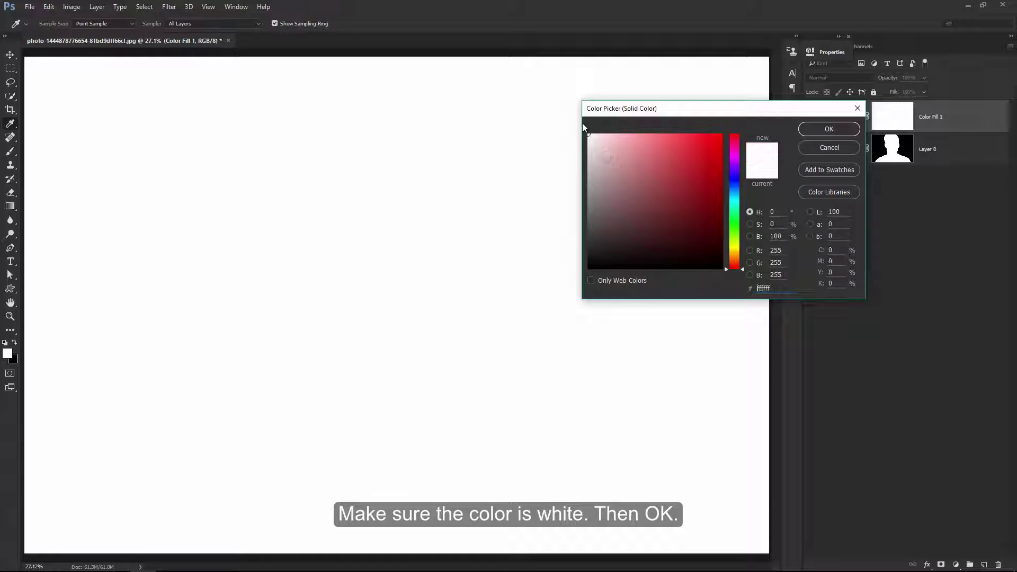
click(829, 129)
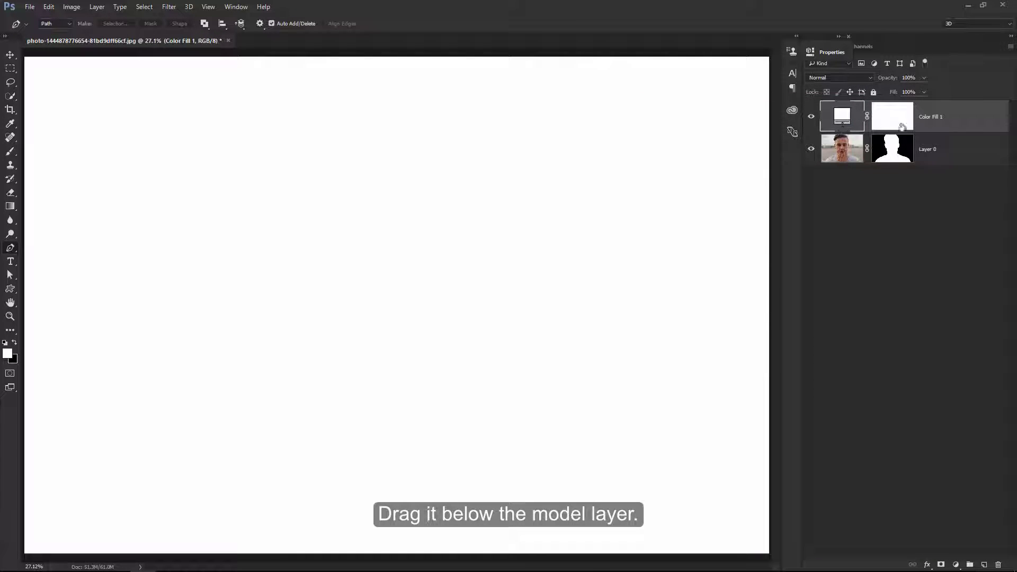
drag(937, 121, 933, 171)
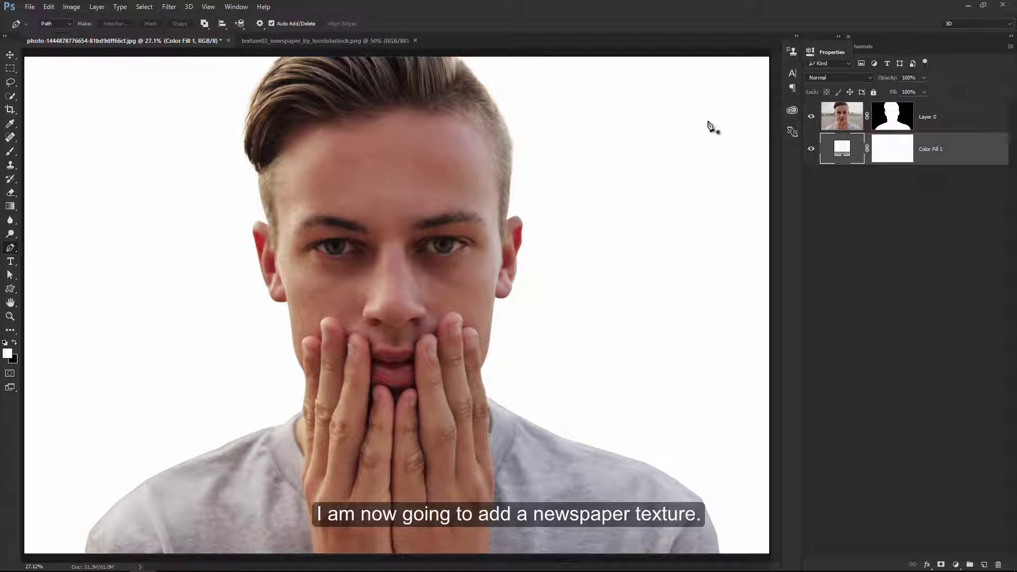
- Drag the newspaper texture image from its document onto the portrait
click(384, 41)
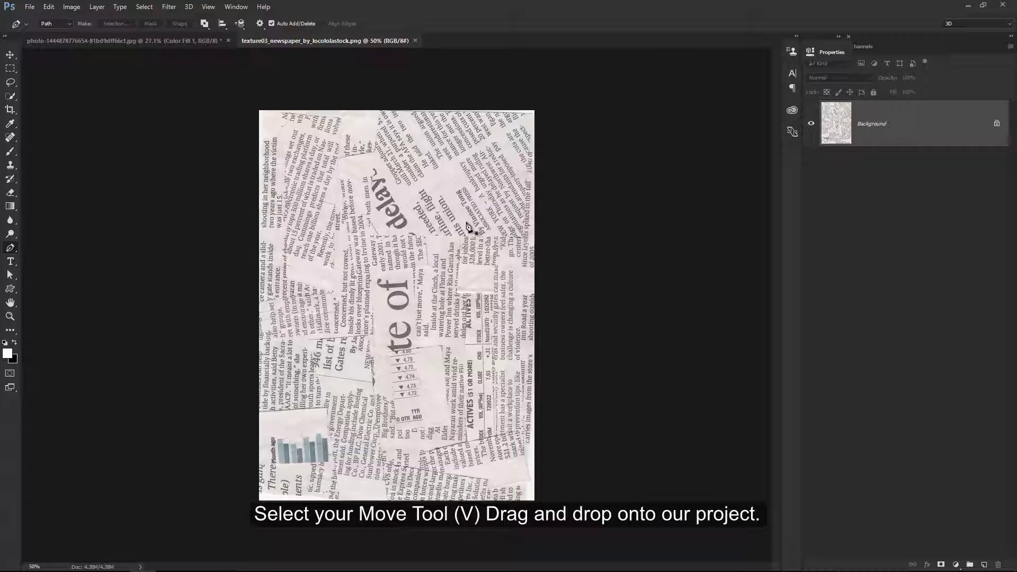
key(v)
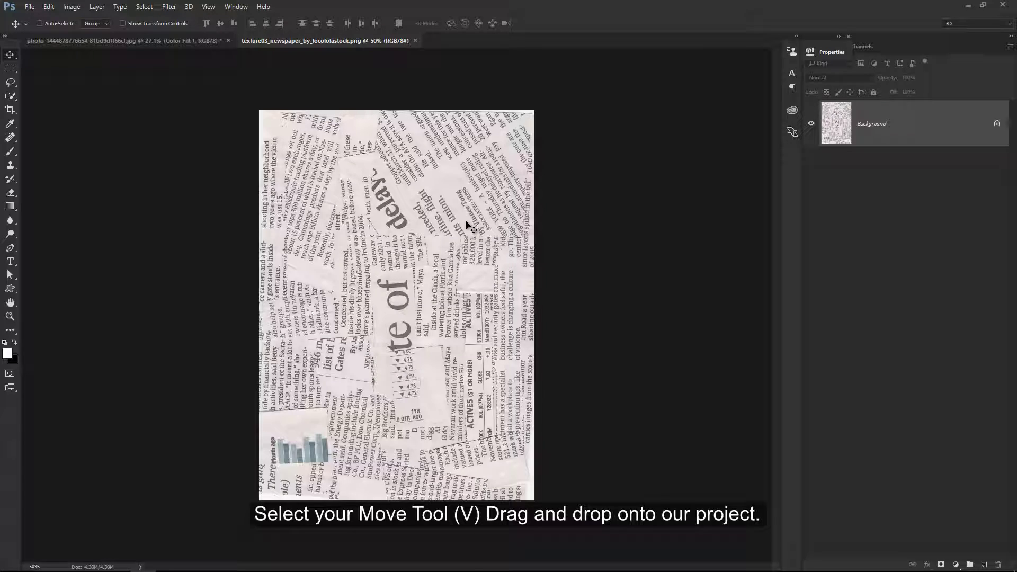
mouse_move(471, 229)
mouse_down()
mouse_move(192, 45)
mouse_move(398, 240)
mouse_move(307, 262)
mouse_up()
key(z)
- Rotate the newspaper 90° clockwise, centre it, and enlarge it to cover the background
key(ctrl+t)
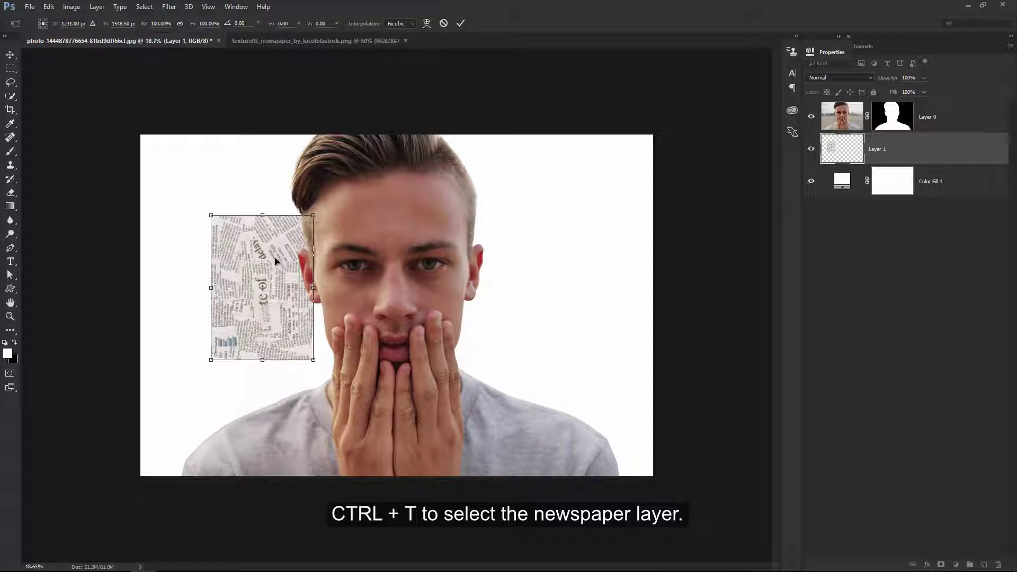
right_click(275, 261)
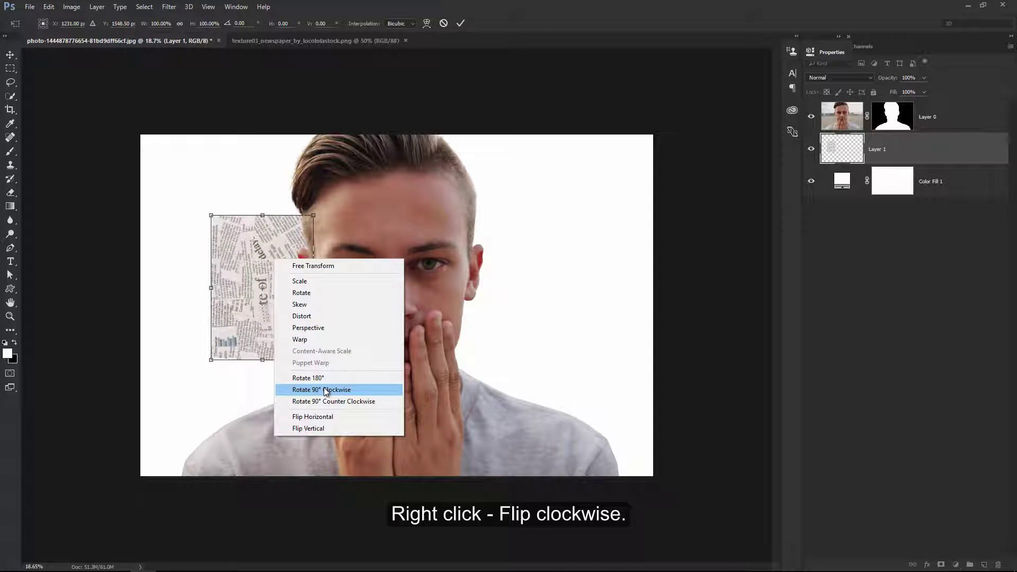
click(365, 389)
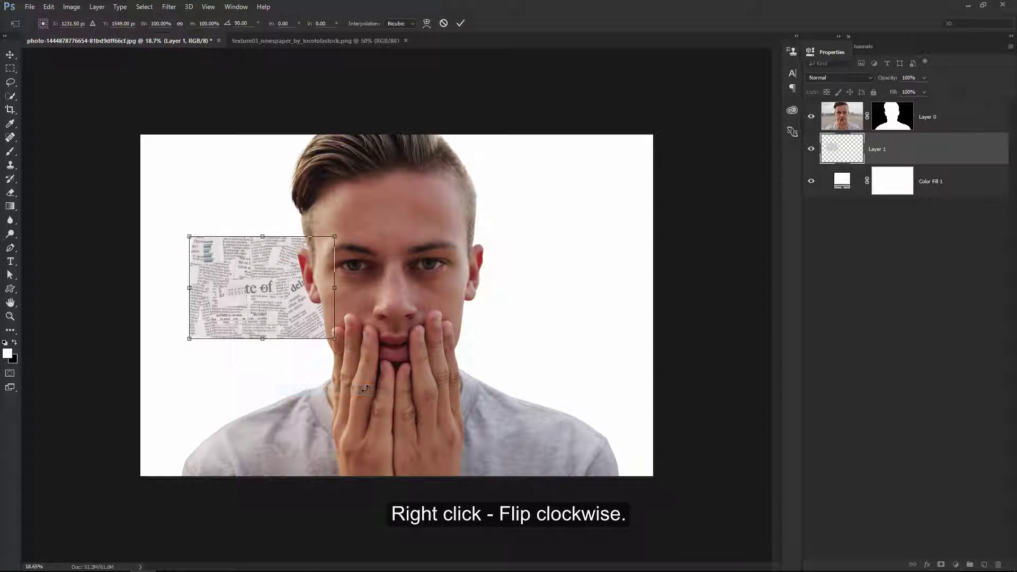
drag(289, 300, 426, 323)
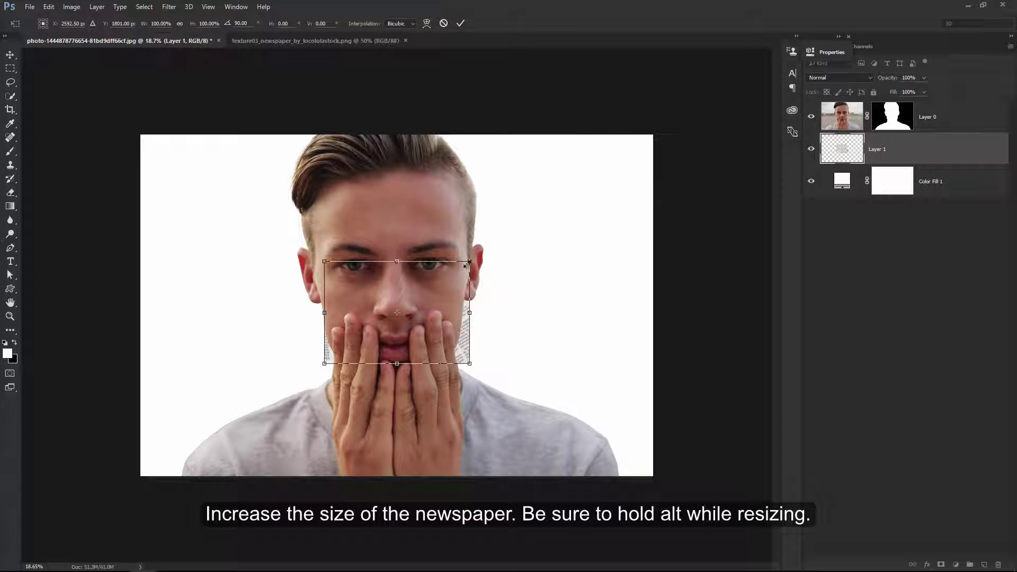
mouse_move(469, 261)
mouse_down()
mouse_move(698, 122)
mouse_move(726, 84)
mouse_up()
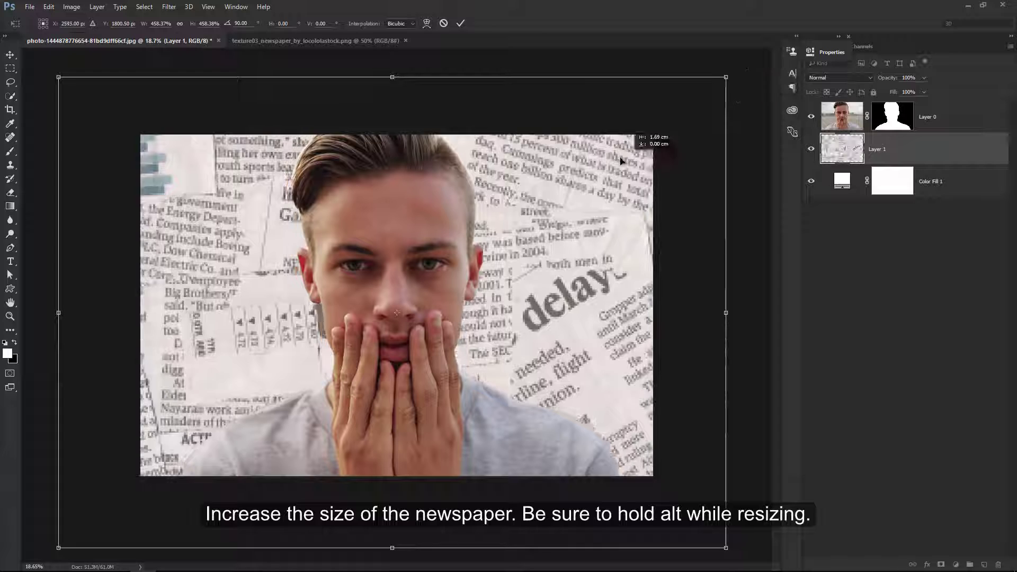
drag(635, 159, 579, 158)
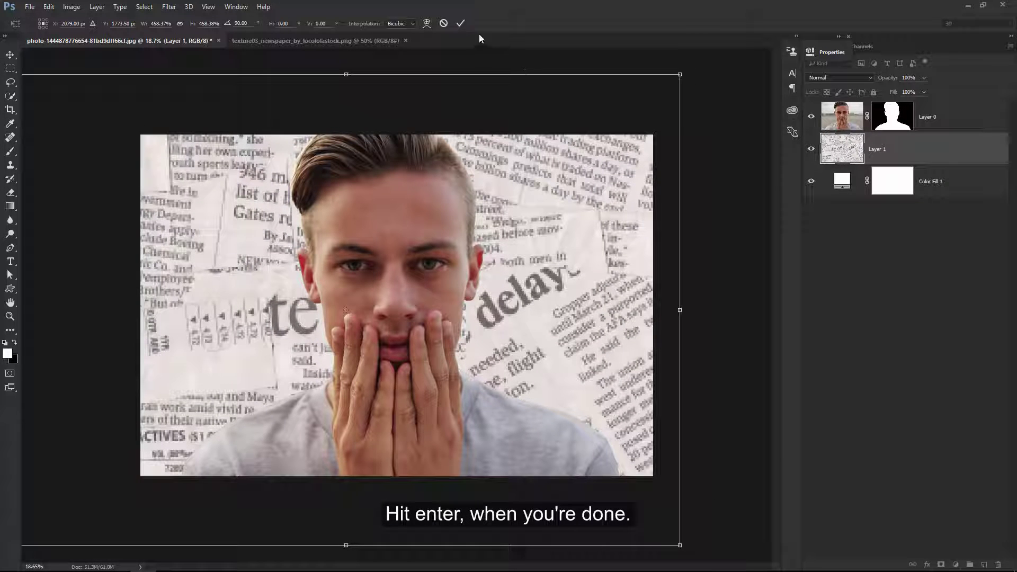
- Commit the newspaper transform and set the newspaper layer's opacity to 40%
key(Return)
key(z)
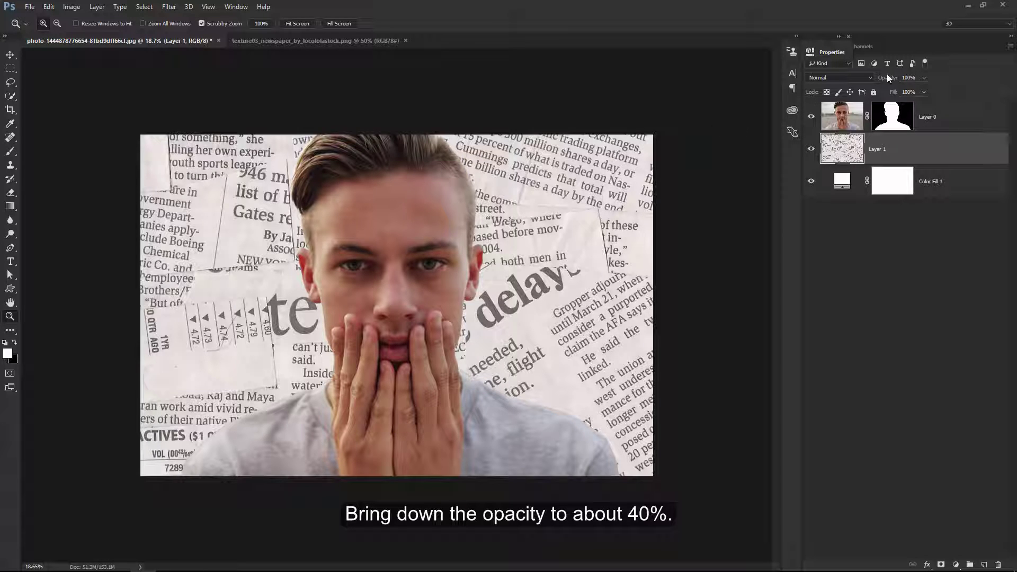
drag(874, 77, 863, 78)
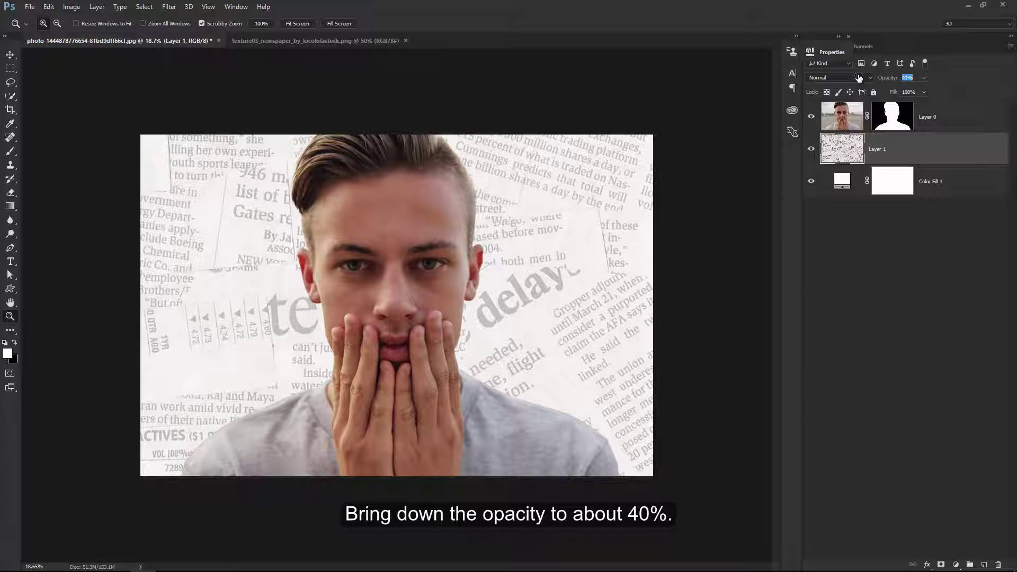
text(40)
key(Return)
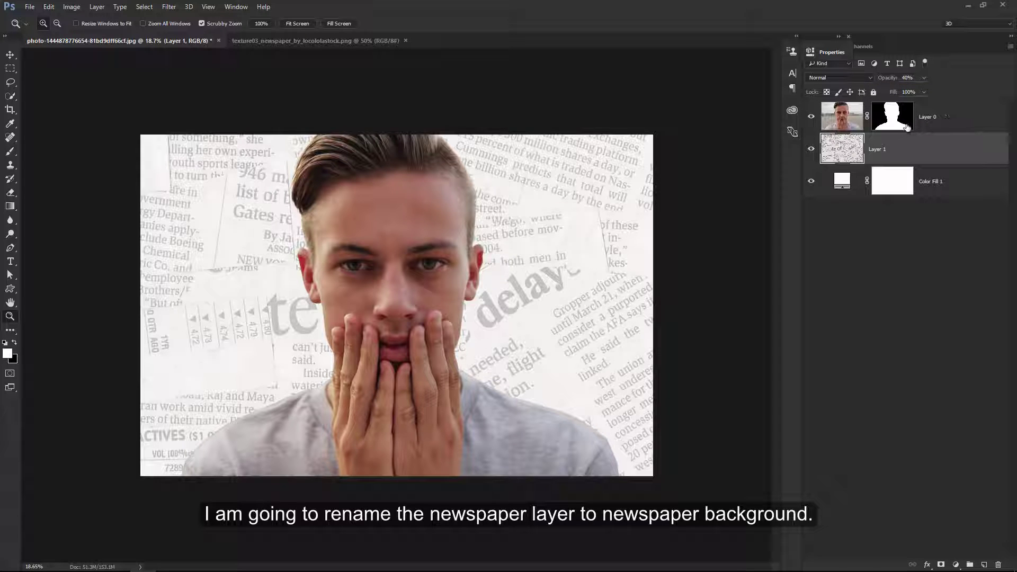
- Rename the newspaper layer 'Newspaper Background' and the portrait layer 'Man'
double_click(877, 150)
text(Newspap)
key(Return)
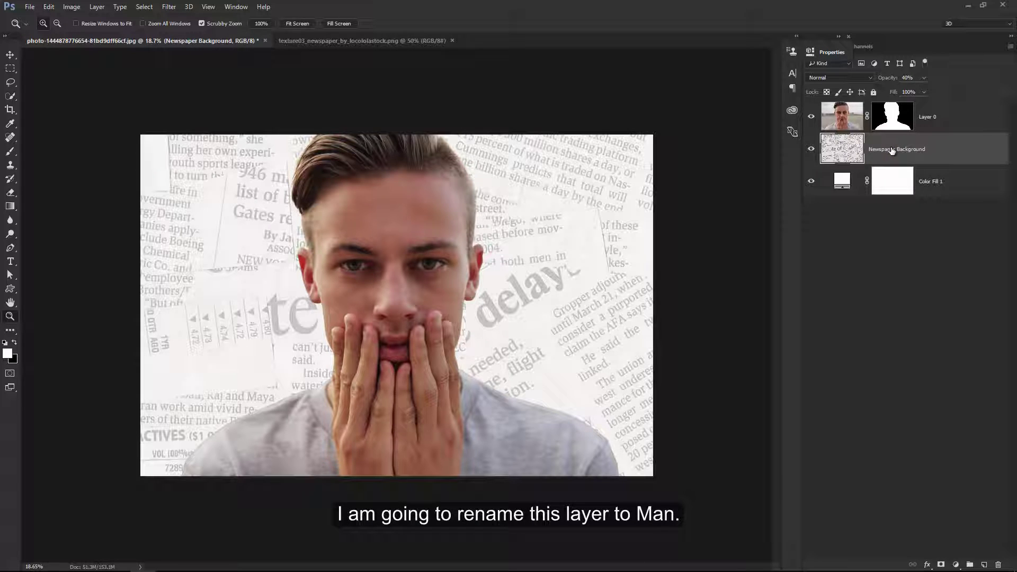
click(952, 120)
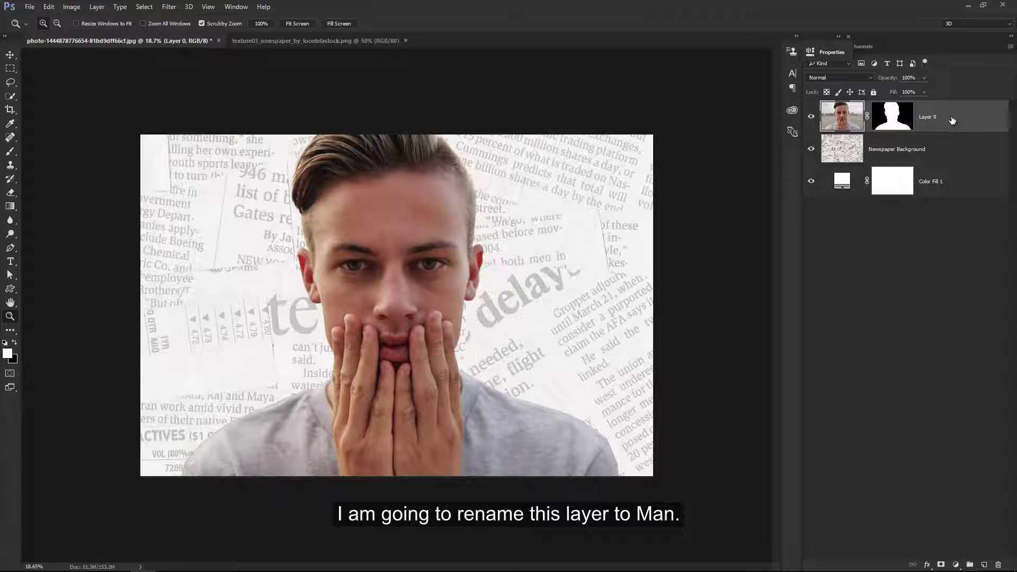
double_click(928, 116)
text(Man)
key(Return)
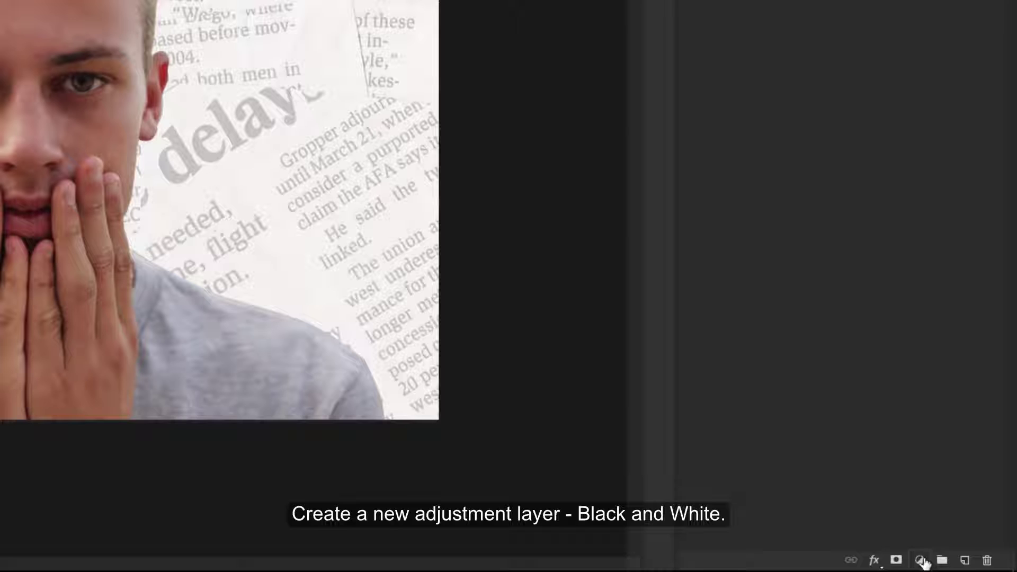
- Add a Black & White adjustment layer above Man and lower its opacity to 89%
click(956, 565)
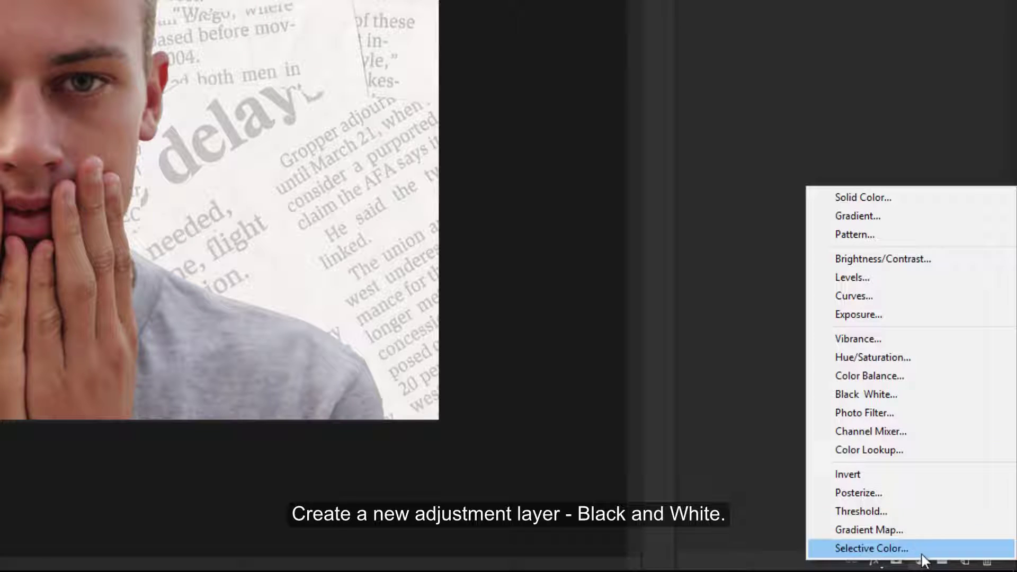
click(906, 394)
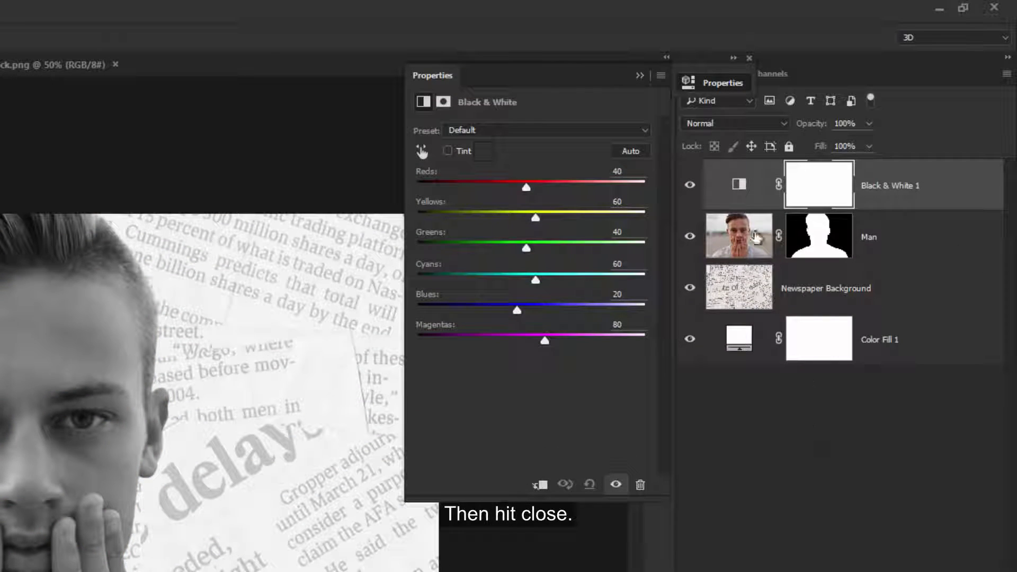
click(748, 58)
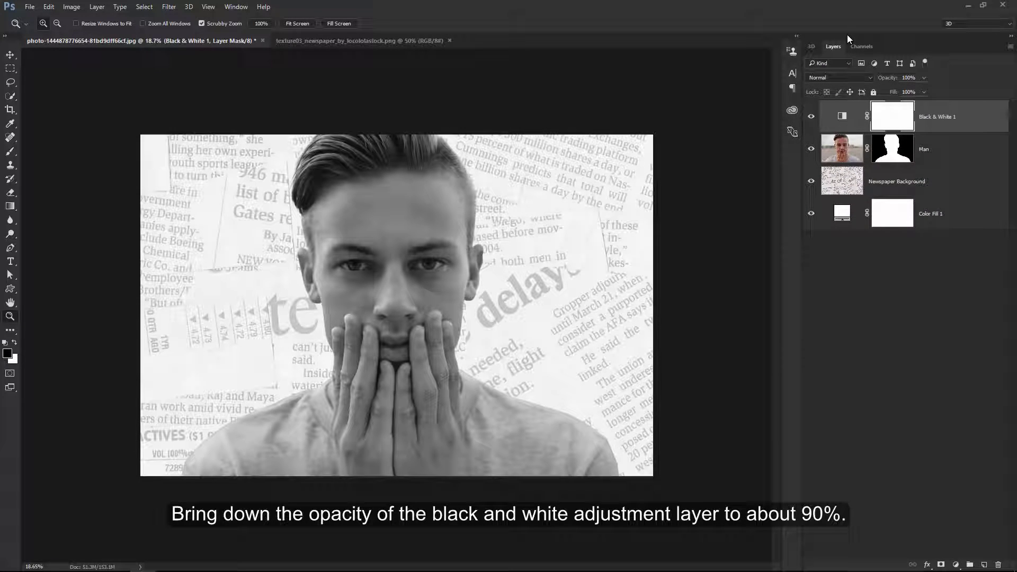
drag(894, 80, 888, 78)
key(Return)
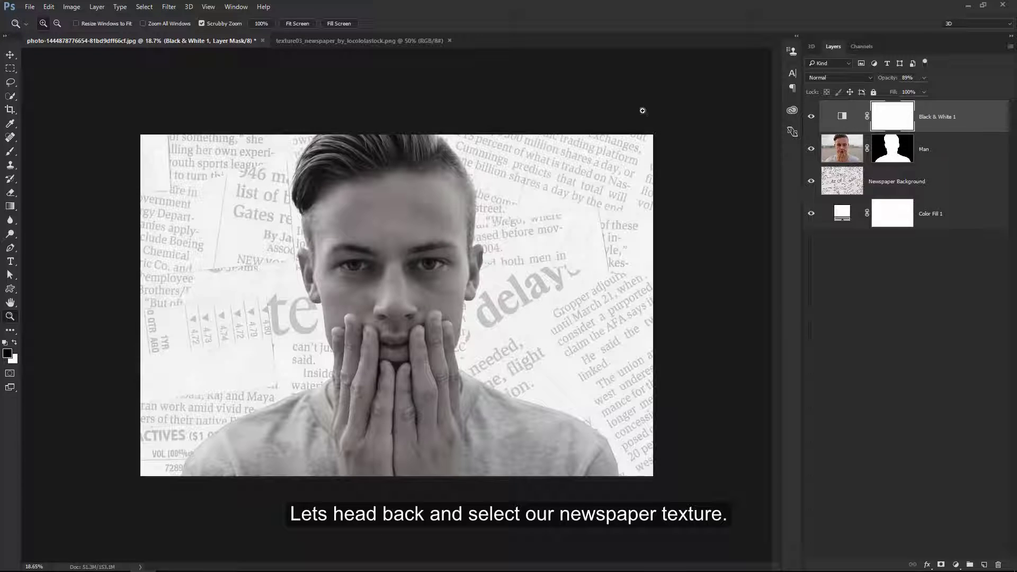
- Bring another copy of the newspaper image onto the portrait as a new layer
click(441, 42)
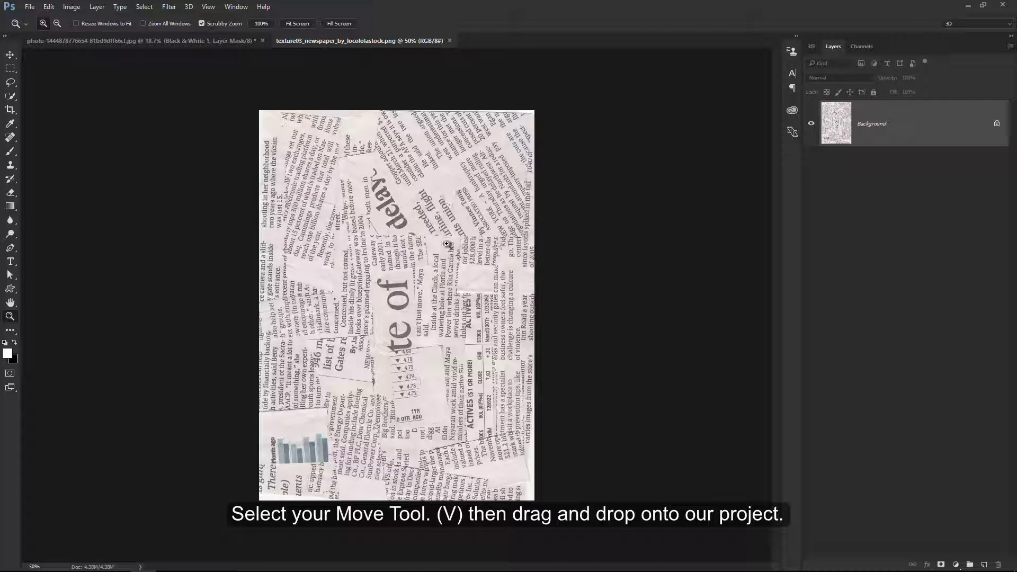
key(v)
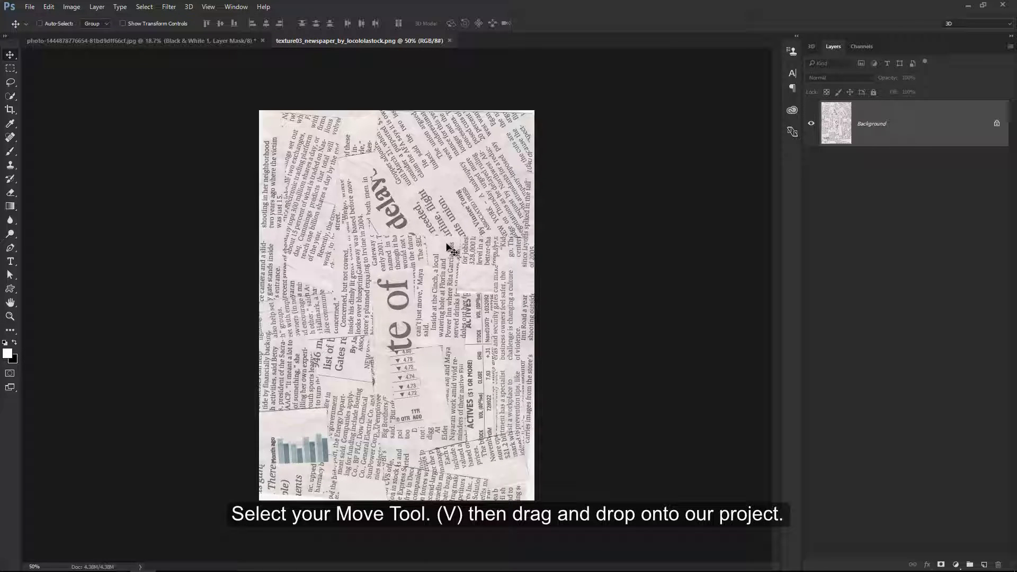
drag(449, 249, 338, 162)
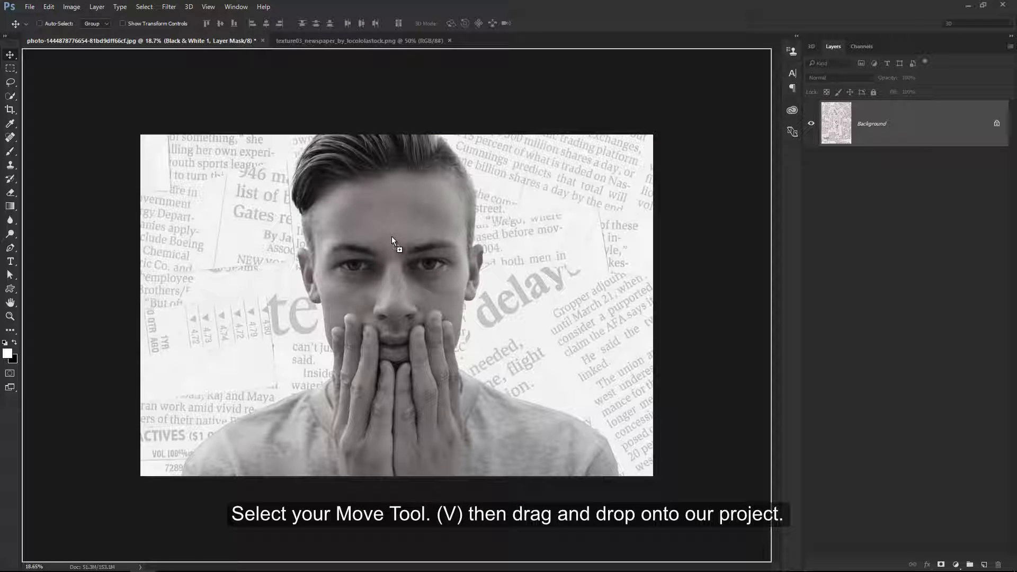
drag(391, 236, 393, 239)
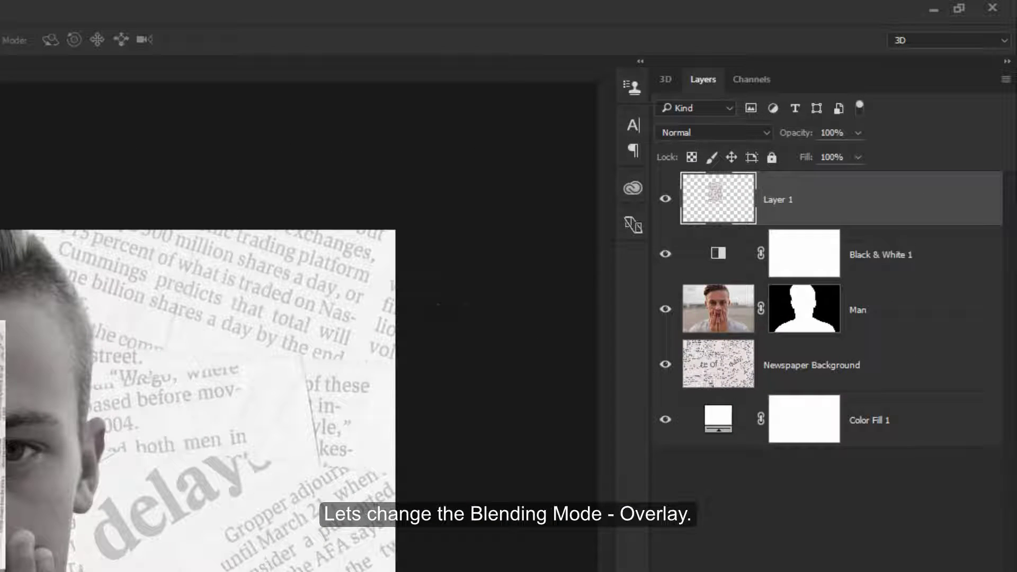
- Set the new newspaper layer to Overlay blend mode at 70% opacity
click(692, 132)
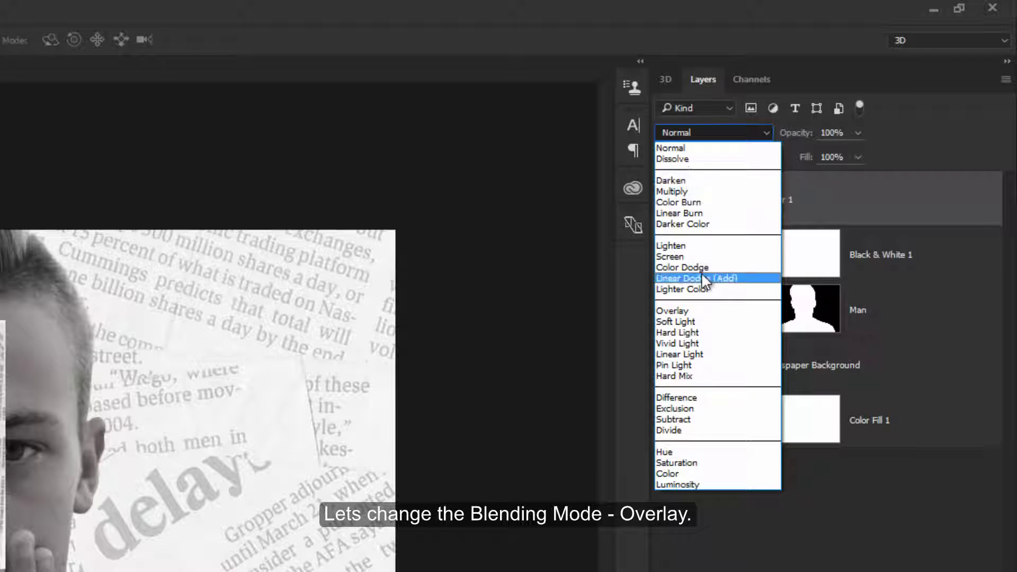
click(700, 311)
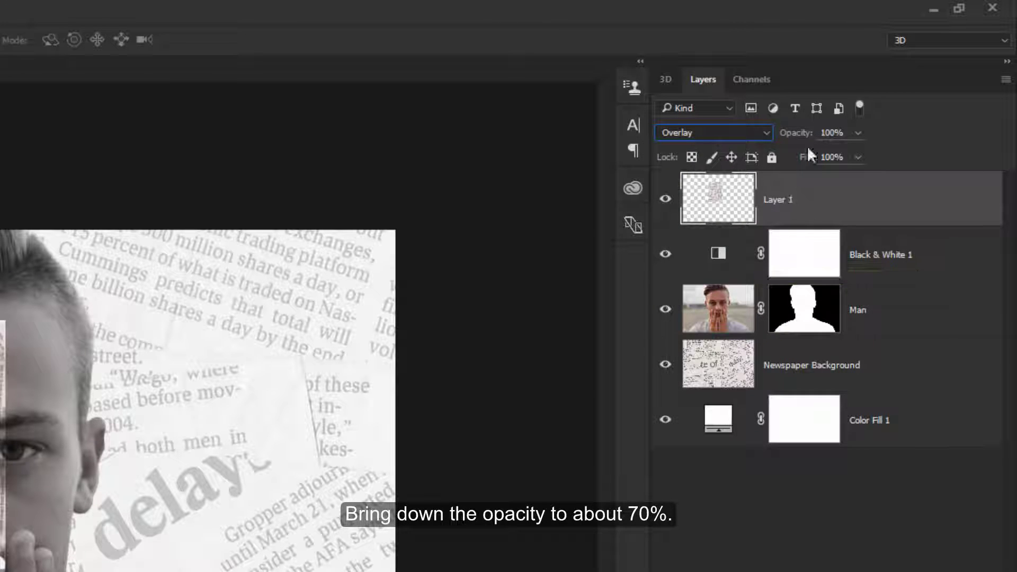
mouse_move(800, 134)
mouse_down()
mouse_move(786, 137)
mouse_move(795, 136)
mouse_up()
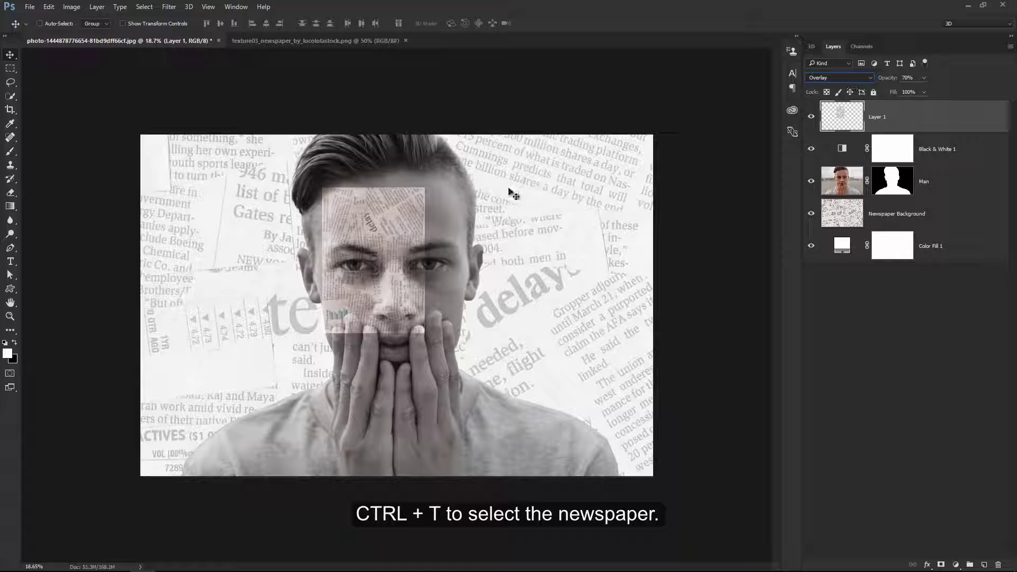
- Enlarge the newspaper patch over the face and shift it slightly left
key(ctrl+t)
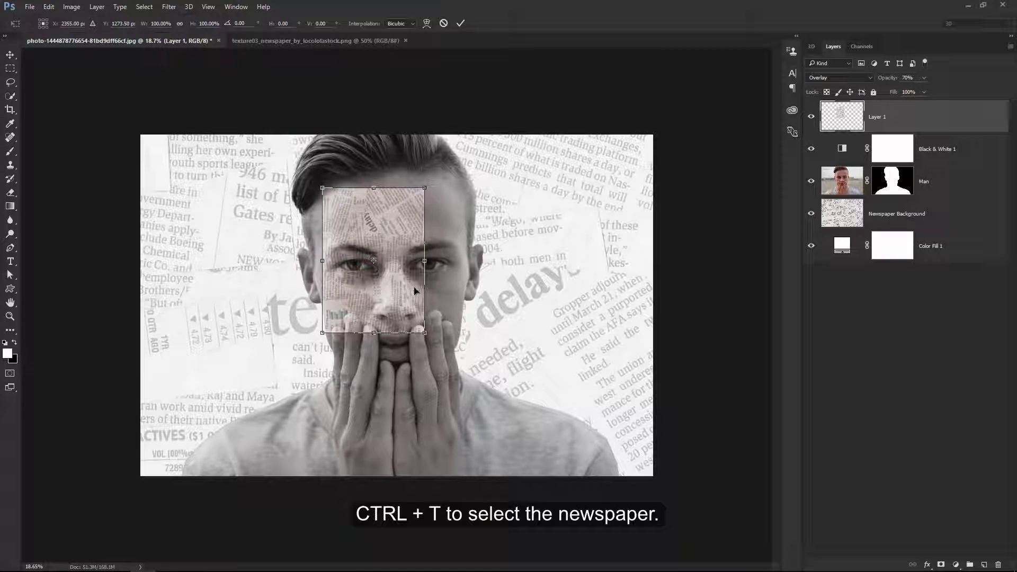
drag(424, 333, 565, 482)
drag(524, 422, 500, 425)
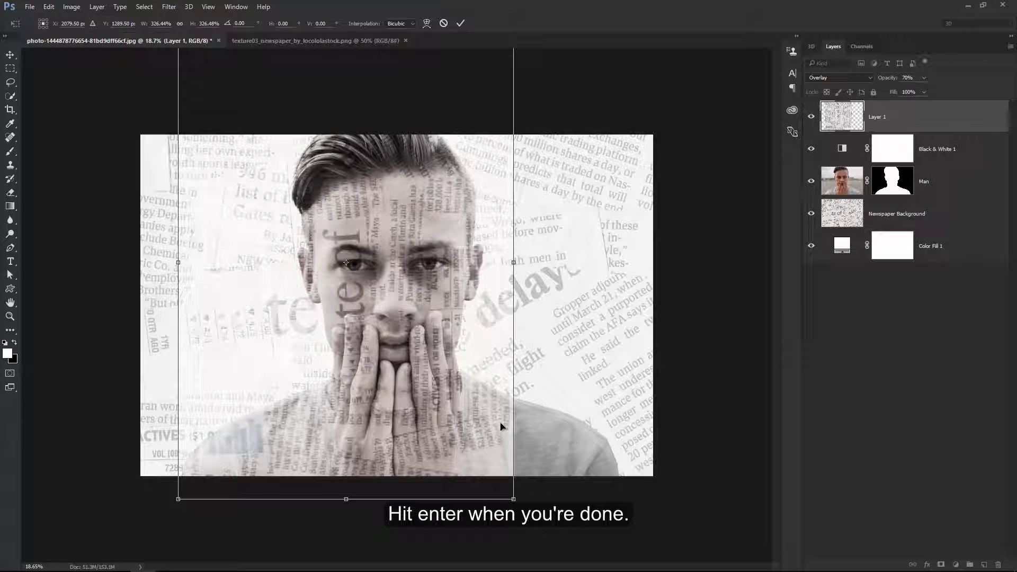
key(Return)
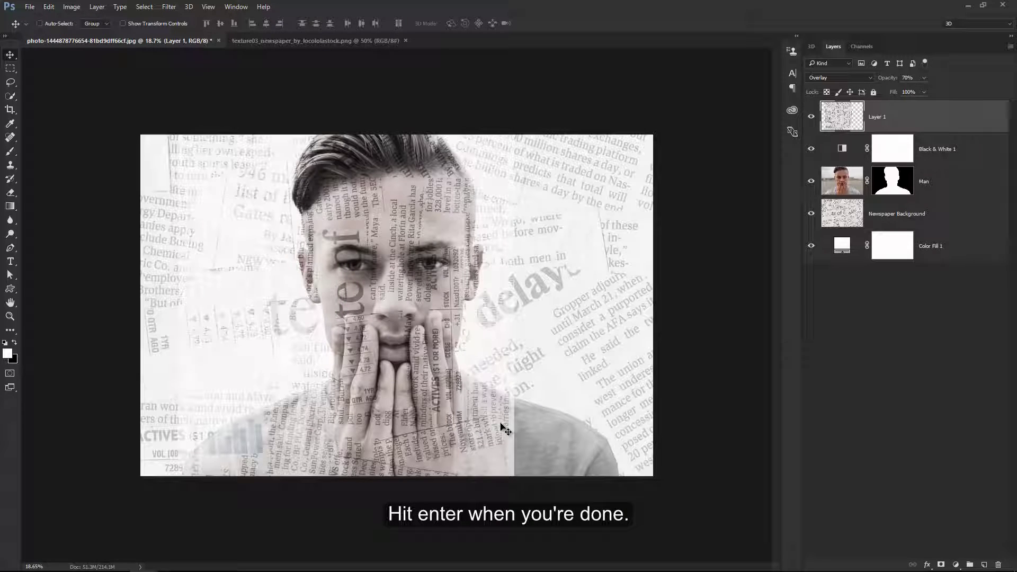
- Clip the newspaper layer, duplicate it, and flip the copy across the portrait
alt+click(935, 128)
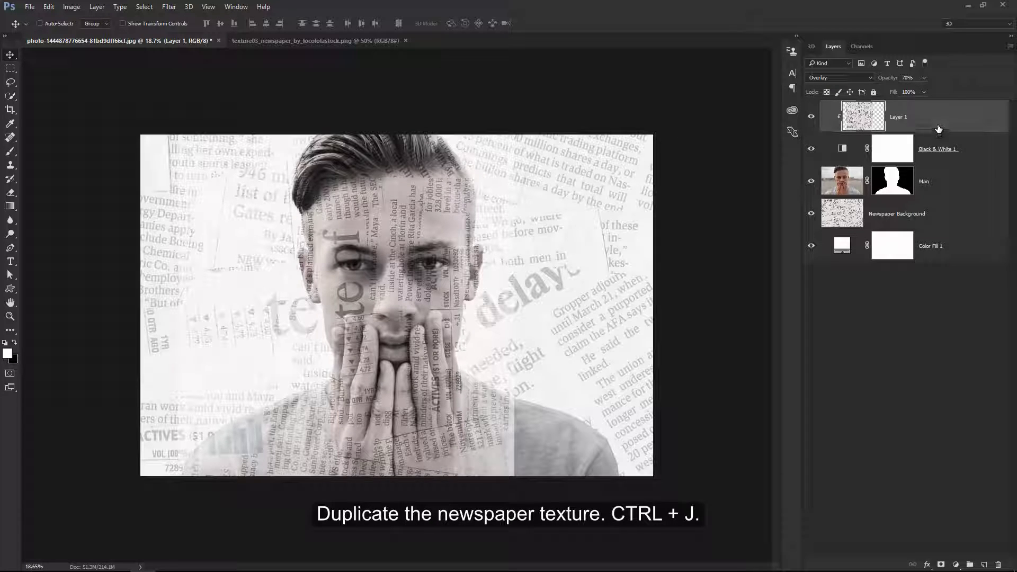
drag(935, 130, 982, 565)
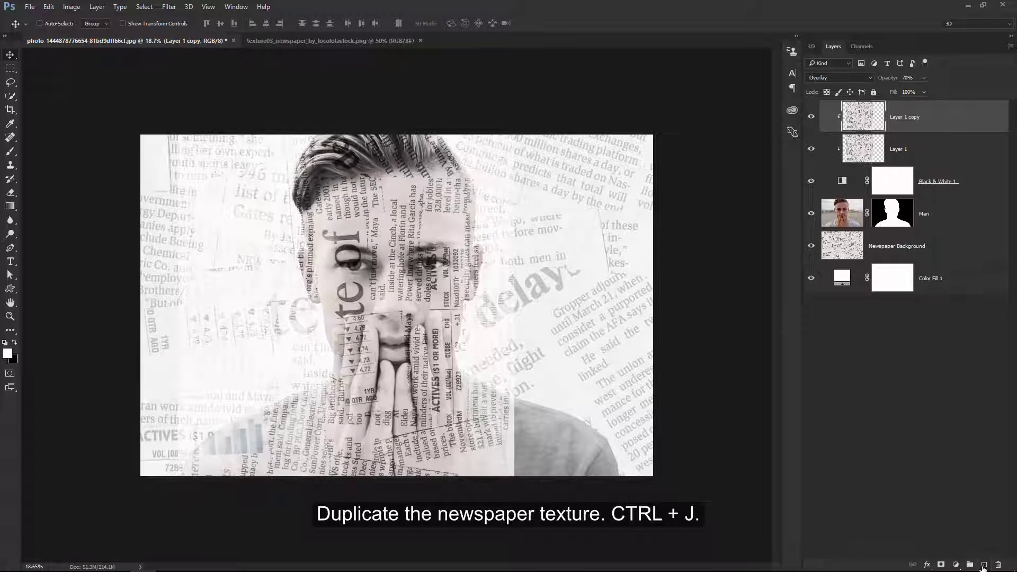
key(ctrl+t)
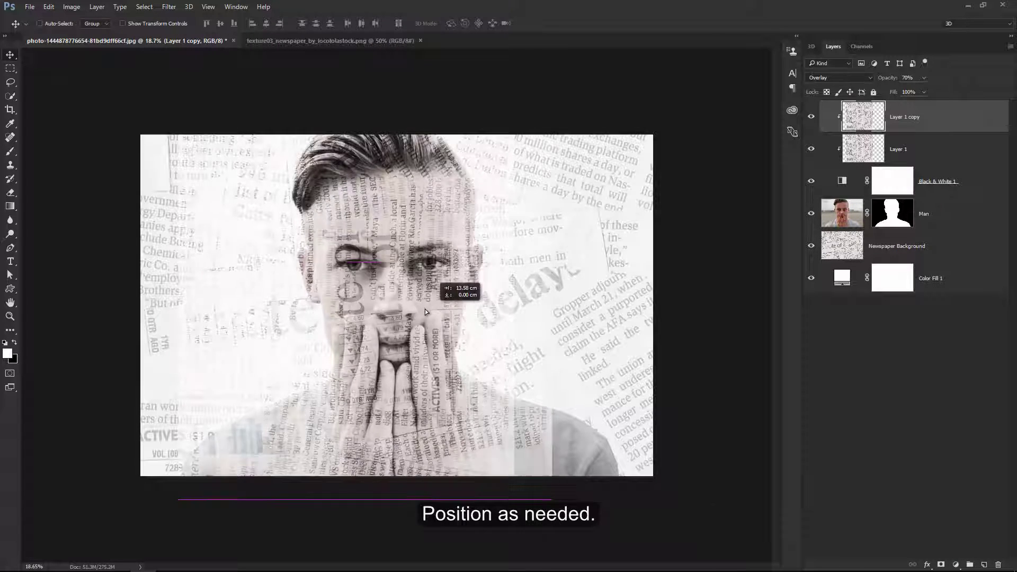
drag(454, 288, 617, 469)
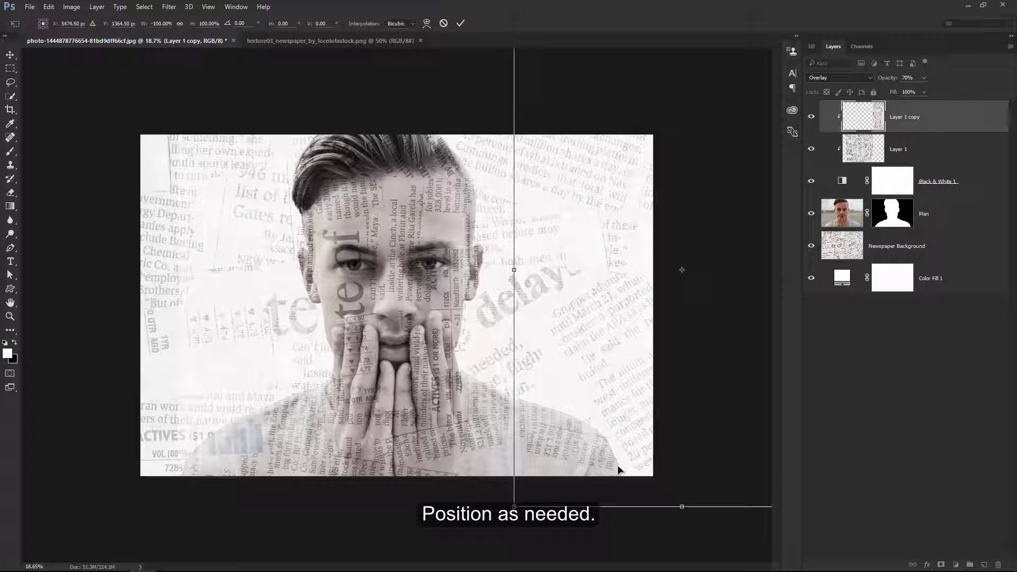
key(Return)
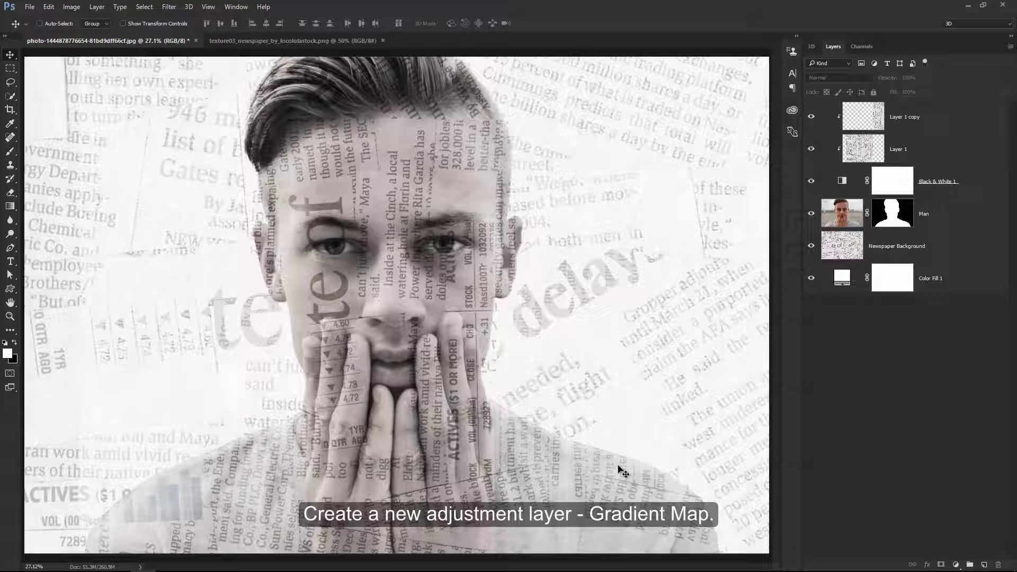
- Add a Gradient Map adjustment layer using the red-to-tan gradient preset
click(955, 564)
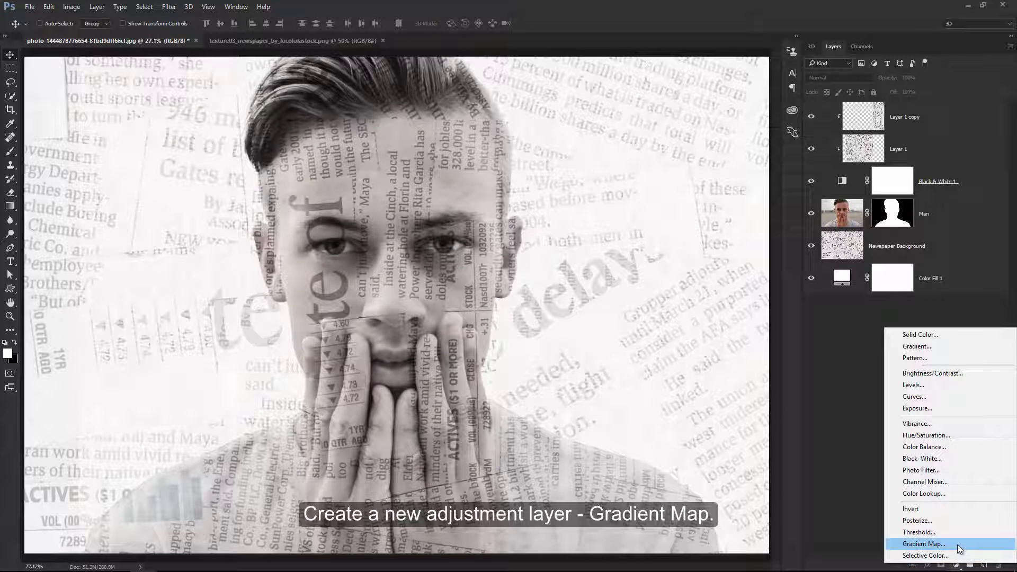
click(958, 544)
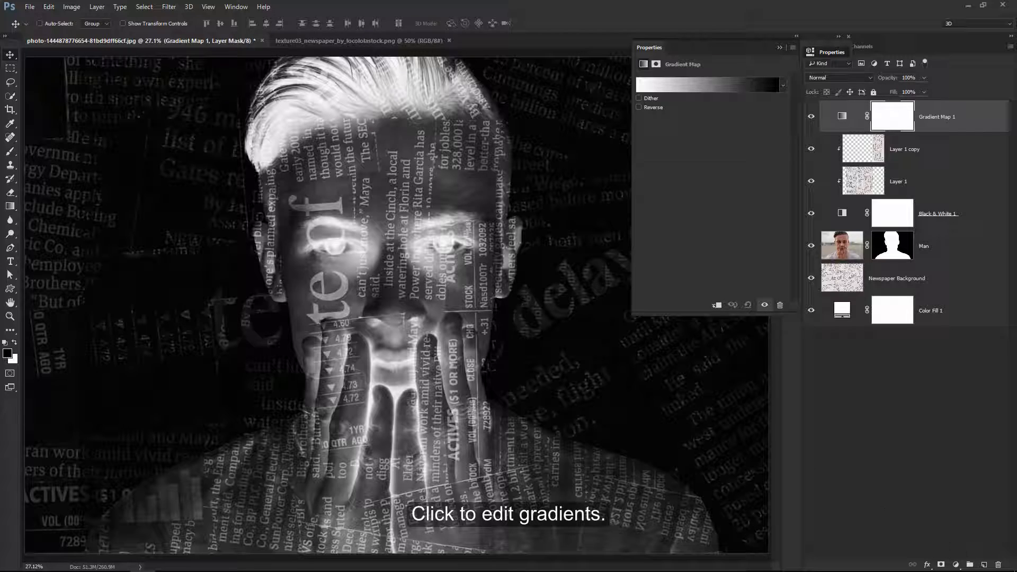
click(691, 86)
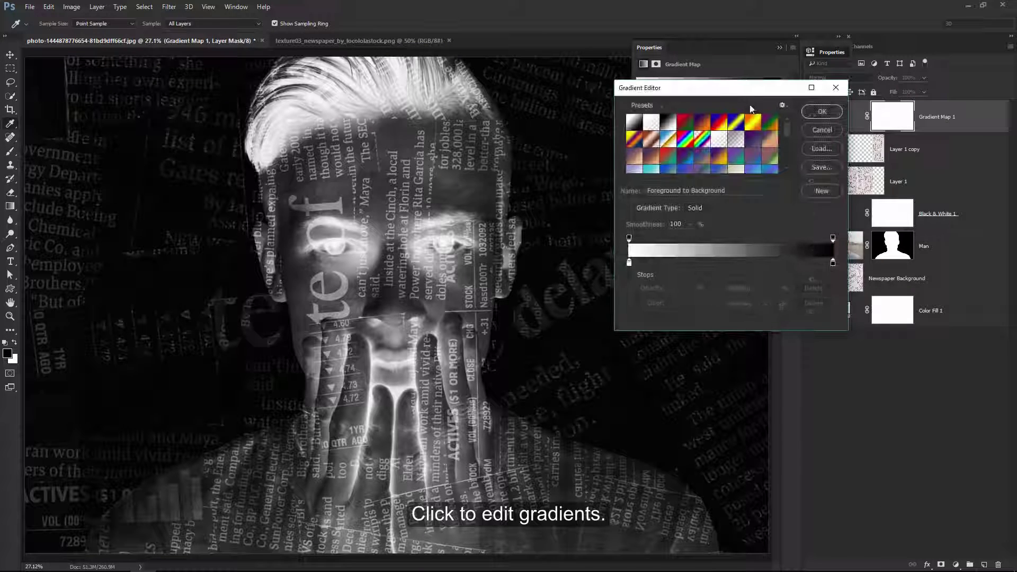
drag(789, 135, 795, 153)
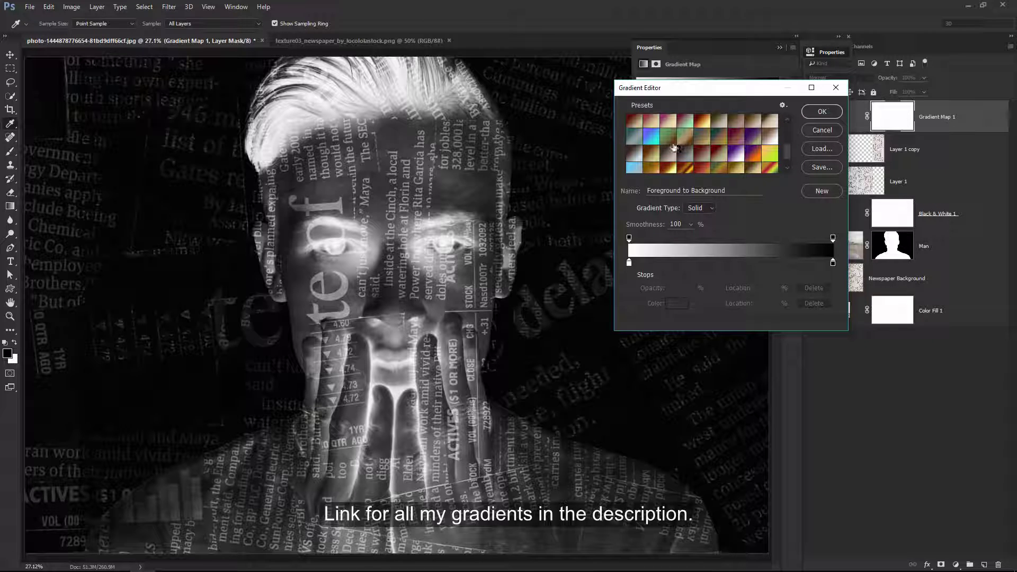
click(654, 122)
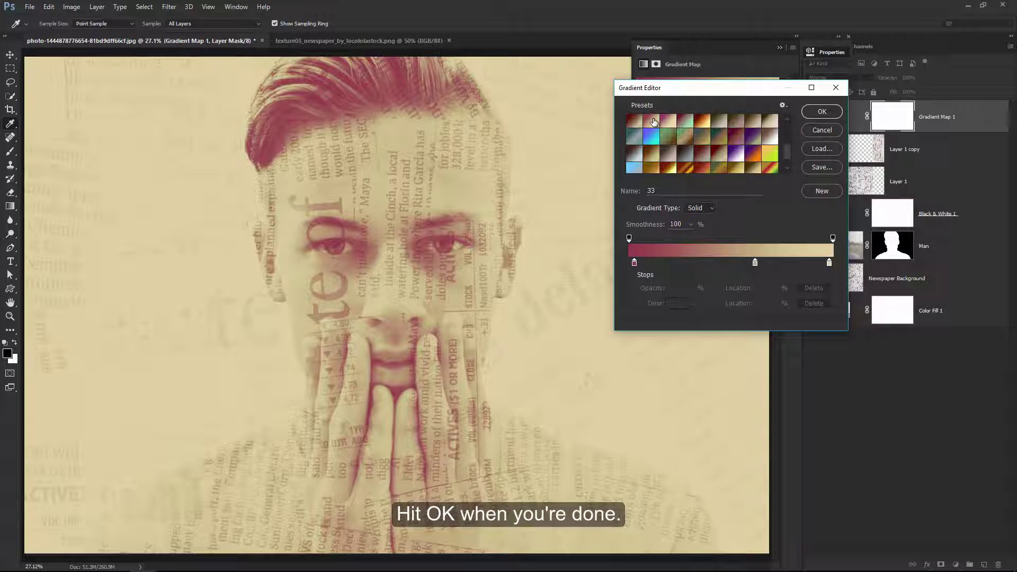
click(822, 112)
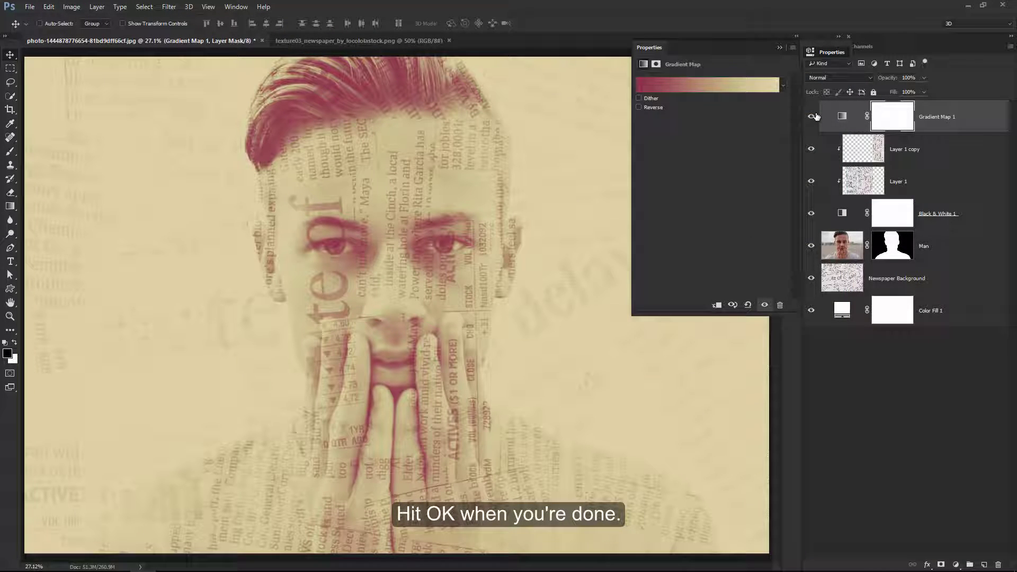
click(847, 36)
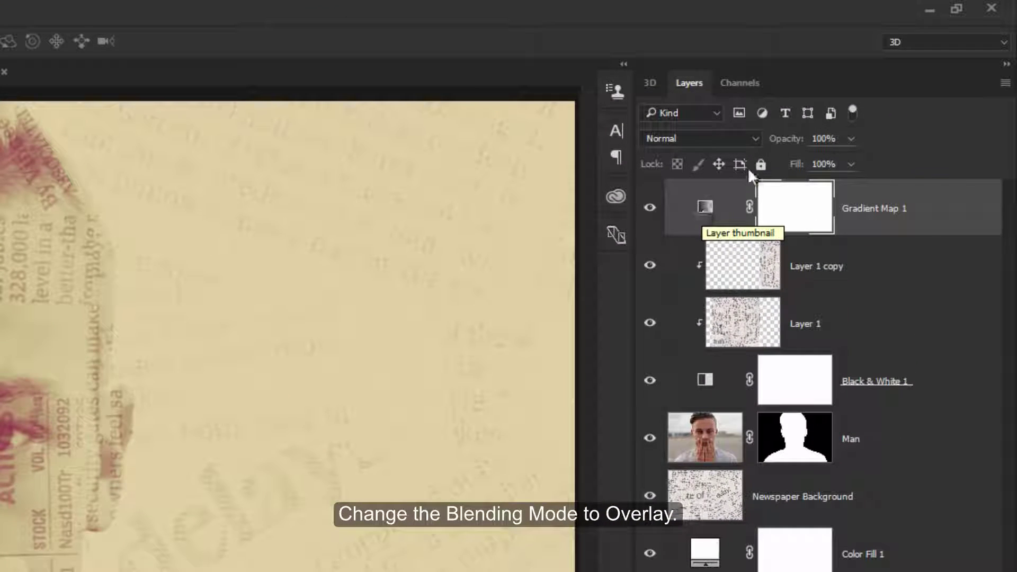
- Blend the Gradient Map layer as Overlay at 20% opacity
click(754, 135)
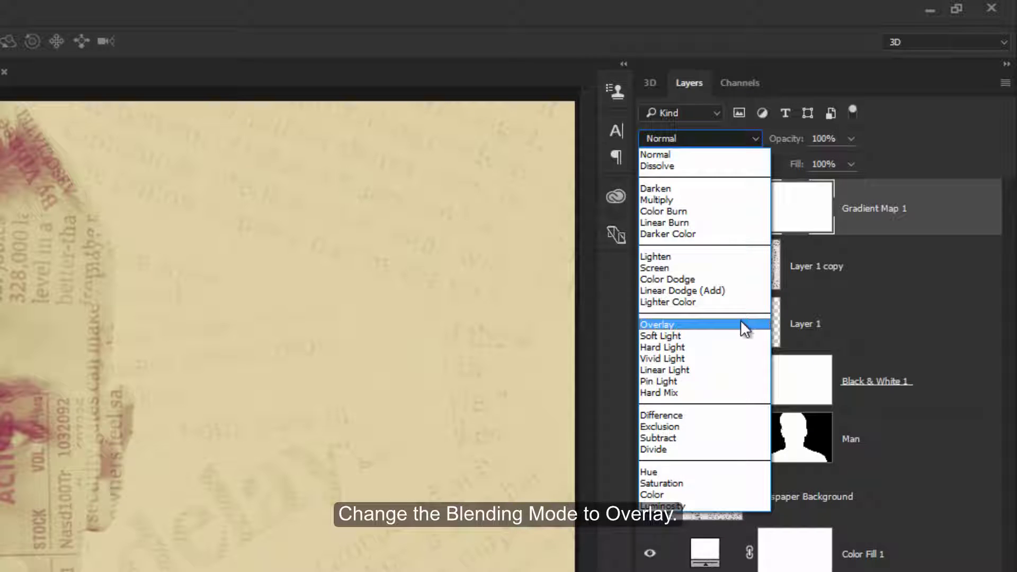
click(741, 324)
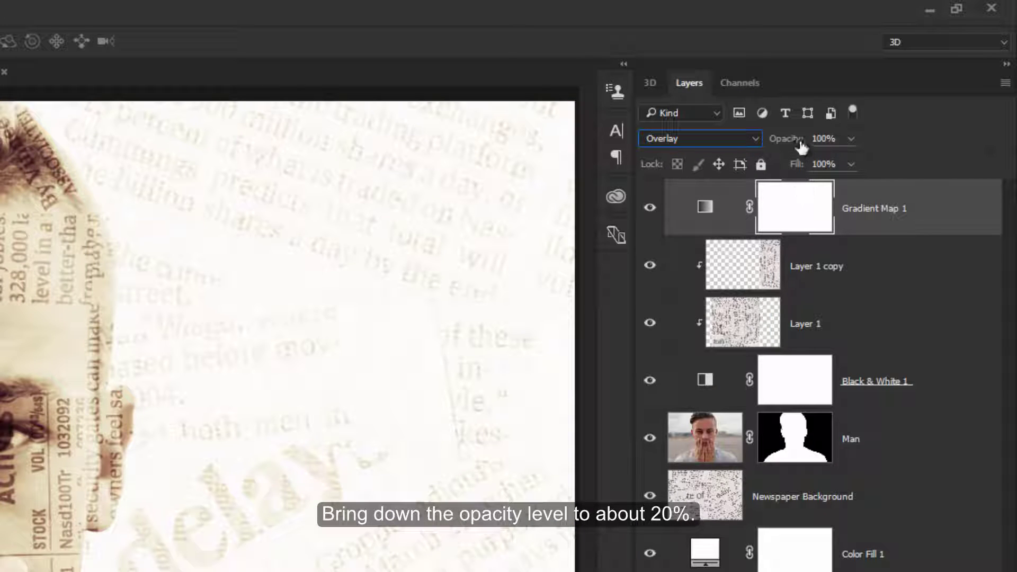
drag(789, 138, 726, 151)
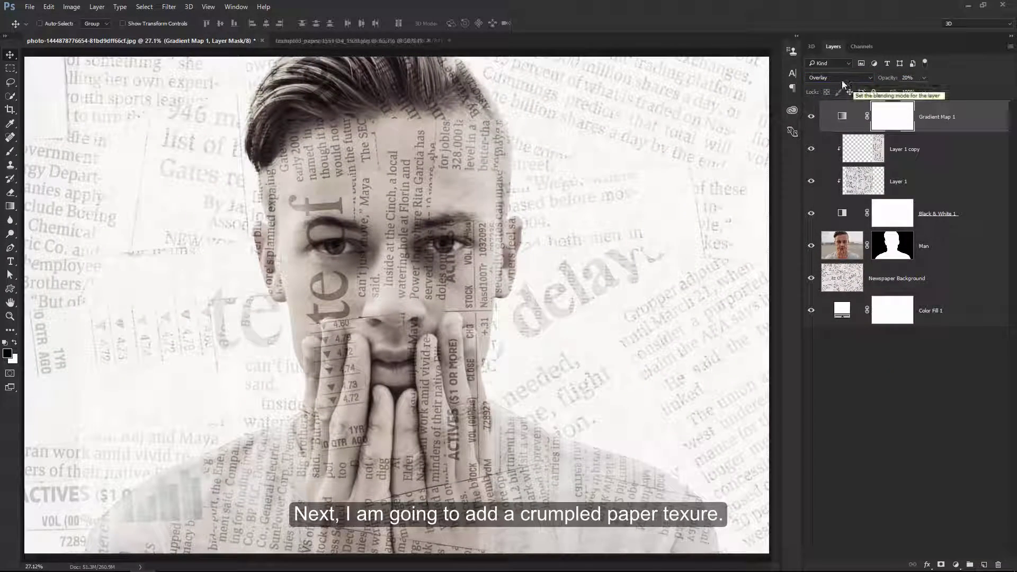
- Bring the crumpled paper into the portrait and scale it to cover the whole canvas
click(371, 41)
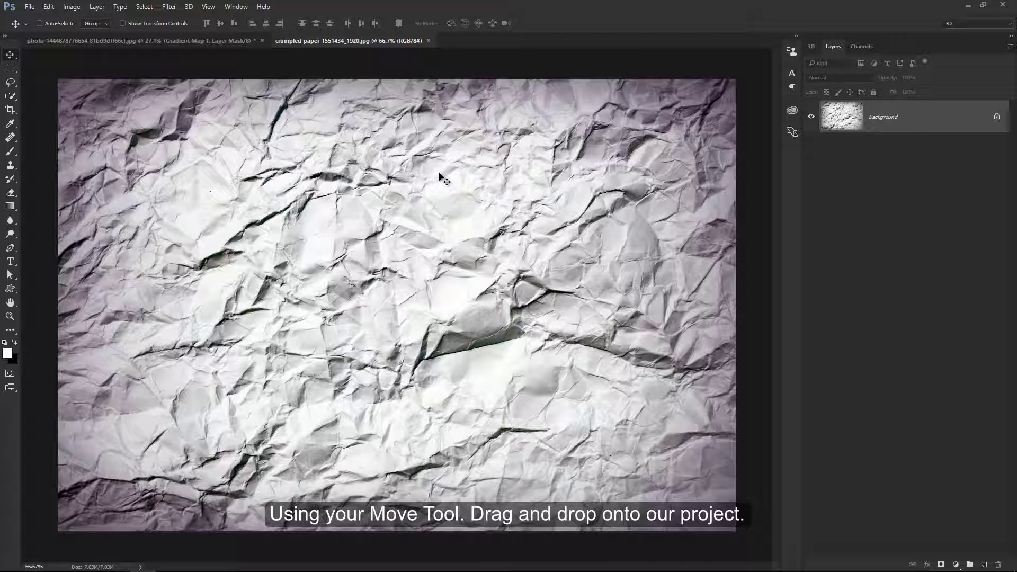
mouse_move(439, 173)
mouse_down()
mouse_move(336, 198)
mouse_move(372, 286)
mouse_up()
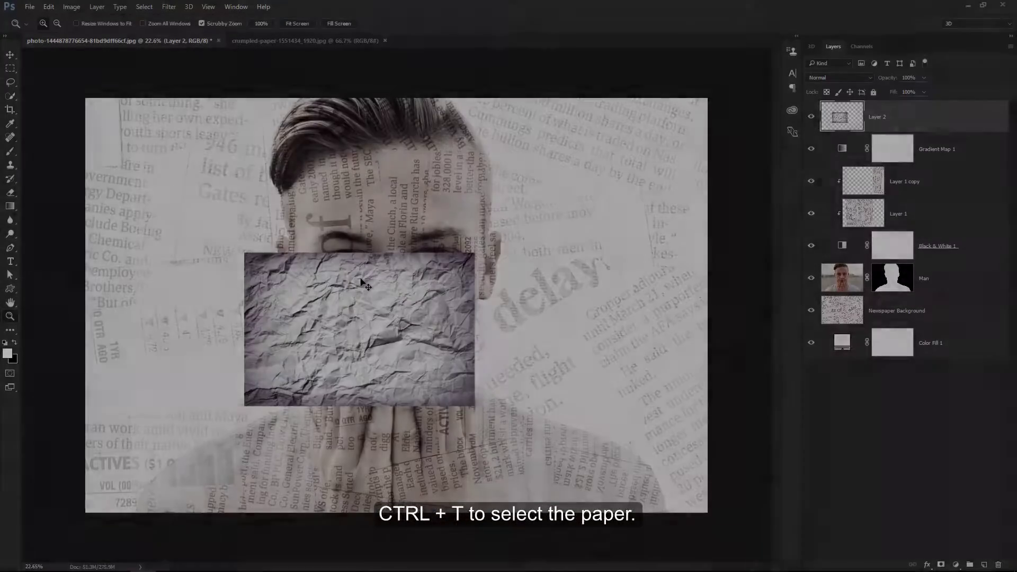
key(ctrl+t)
drag(474, 253, 712, 123)
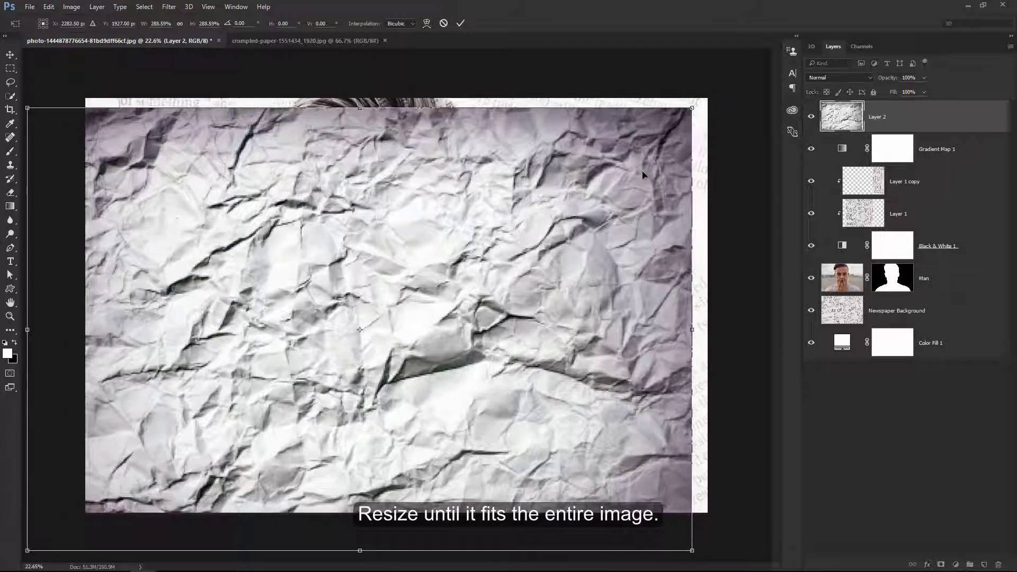
drag(642, 173, 673, 151)
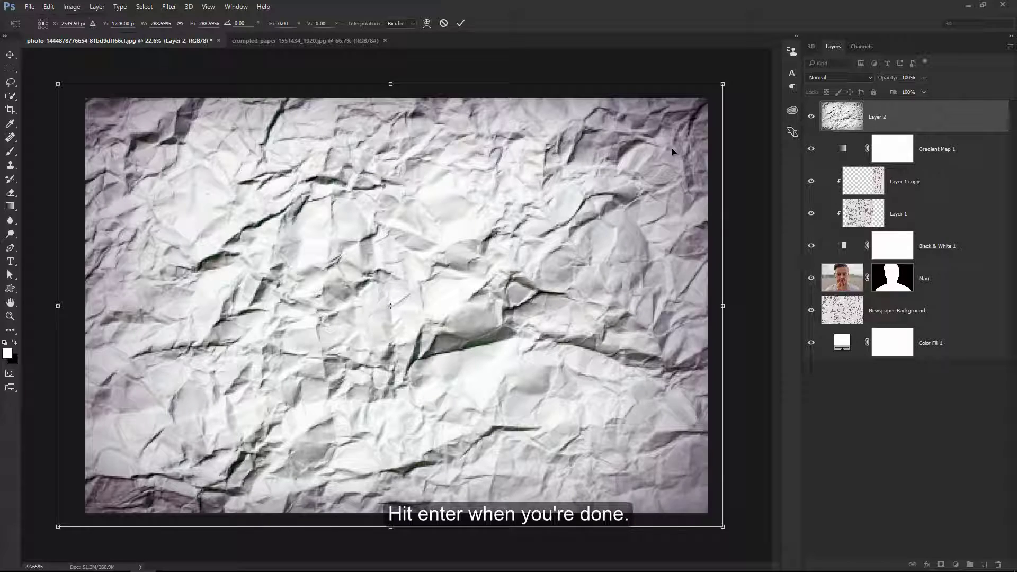
key(z)
key(Return)
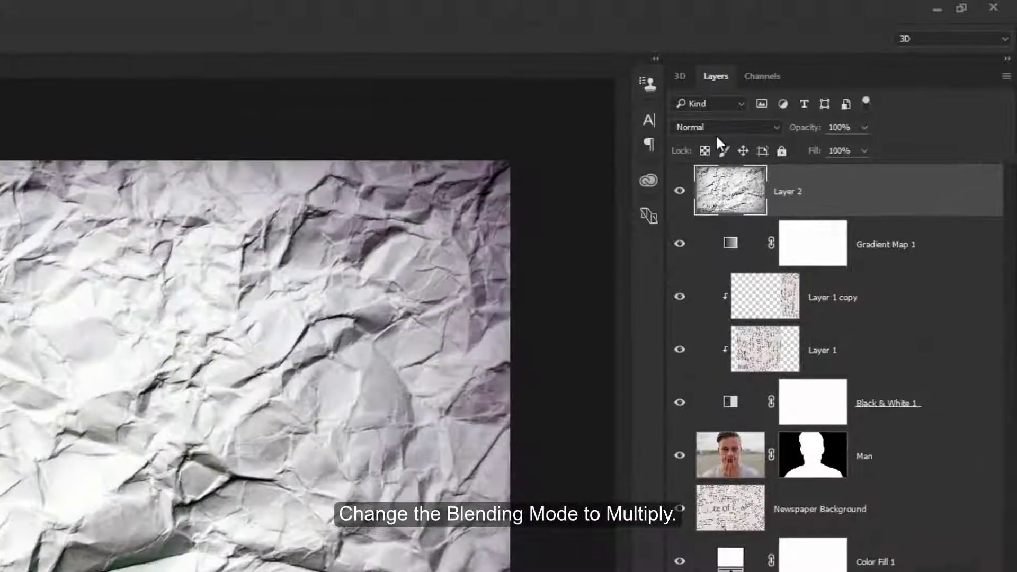
- Blend the paper layer as Multiply at about 32% opacity
click(846, 77)
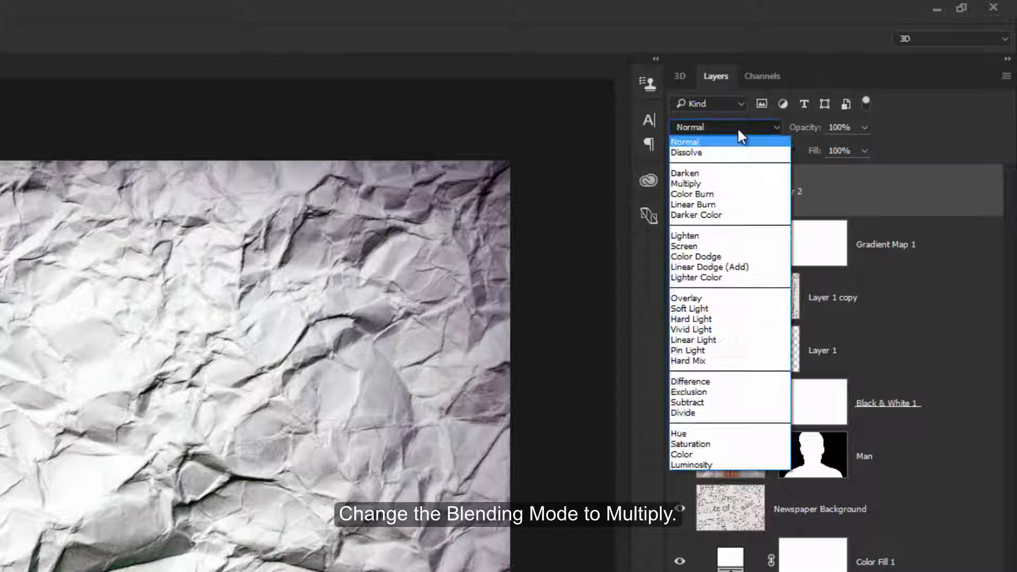
click(750, 186)
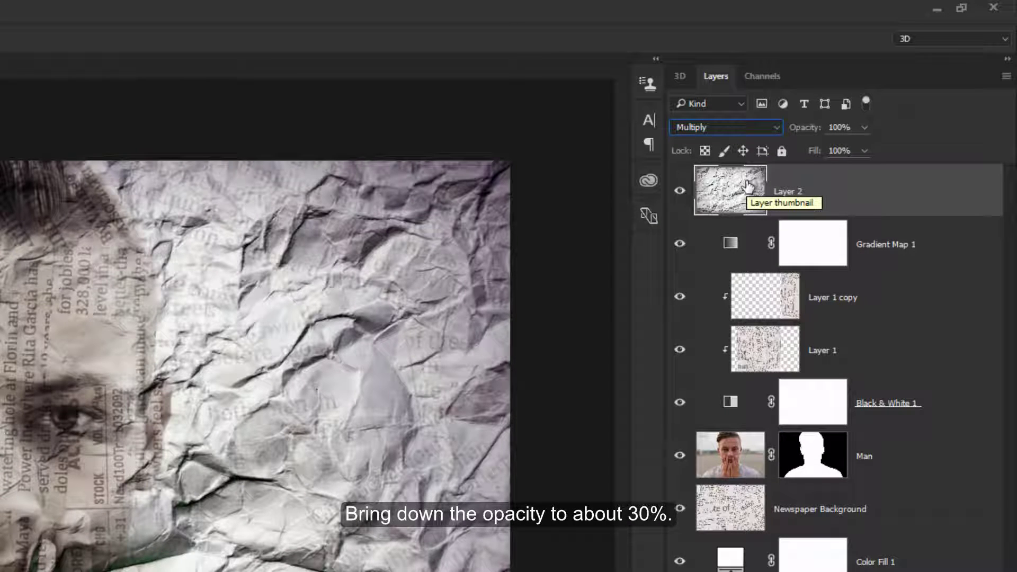
drag(813, 127, 752, 131)
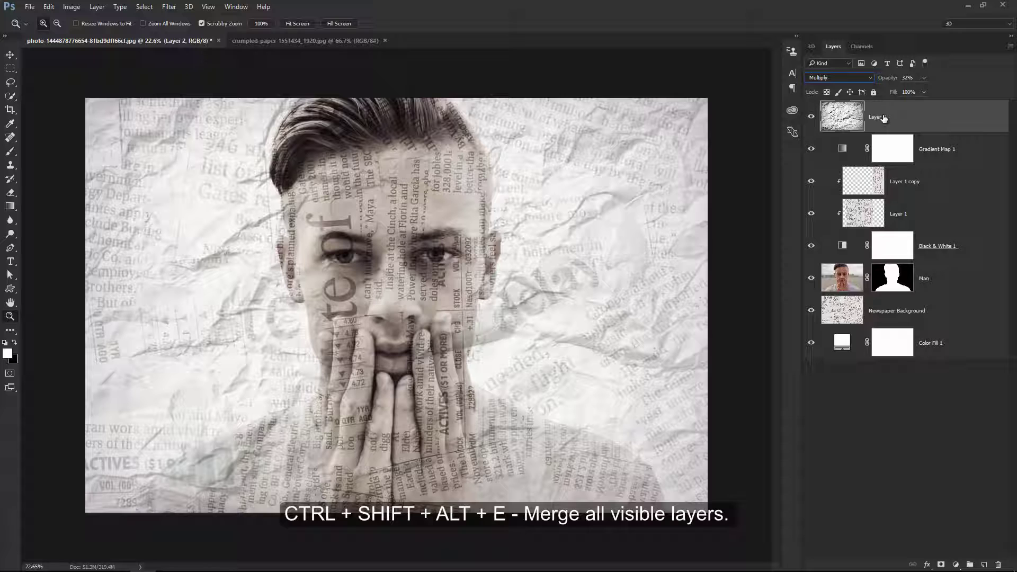
- Stamp all visible layers into Layer 3 and give it a Lens Correction vignette of -50
key(ctrl+shift+alt+e)
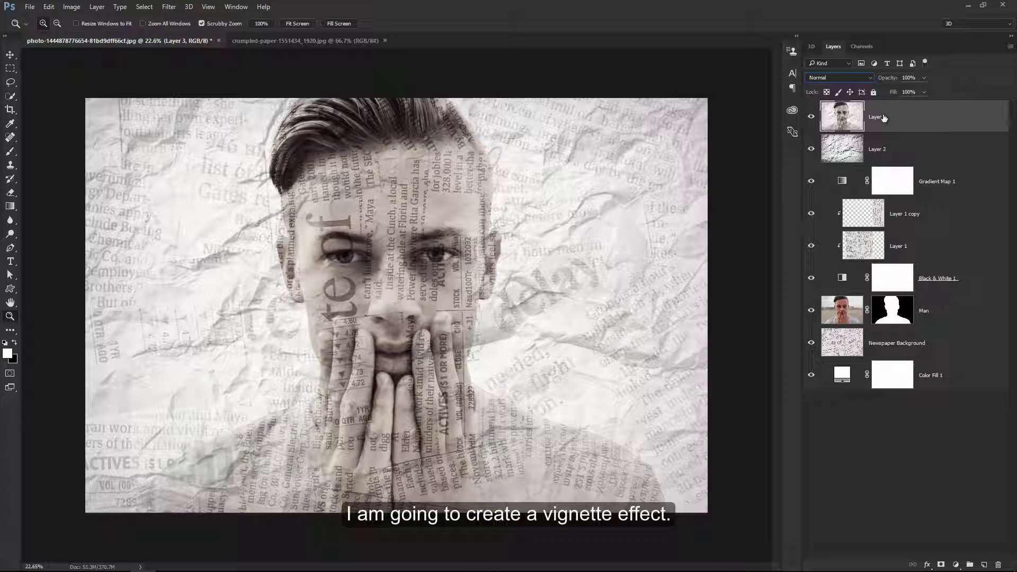
click(176, 11)
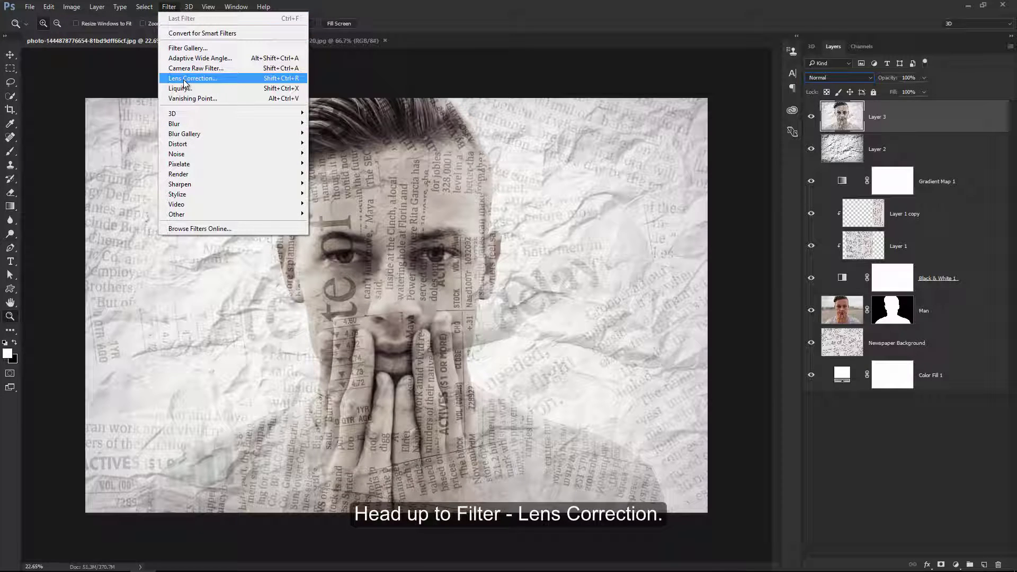
click(183, 79)
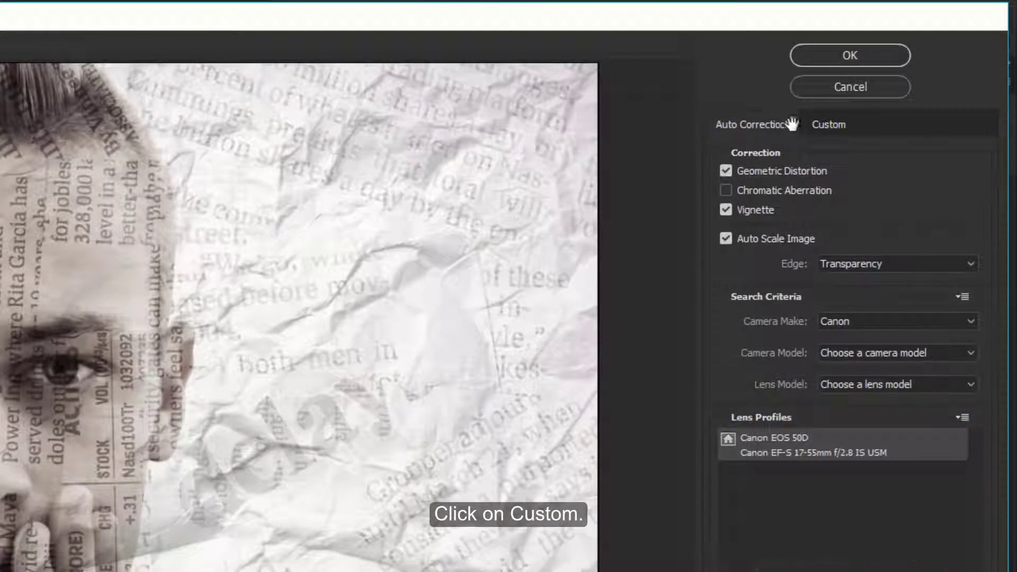
click(873, 101)
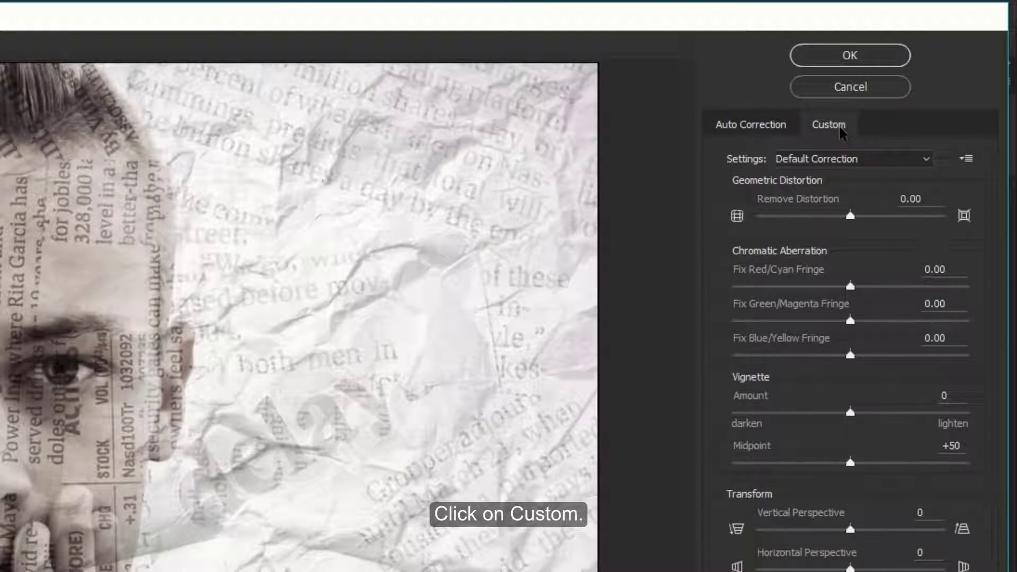
mouse_move(850, 412)
mouse_down()
mouse_move(776, 416)
mouse_move(793, 418)
mouse_up()
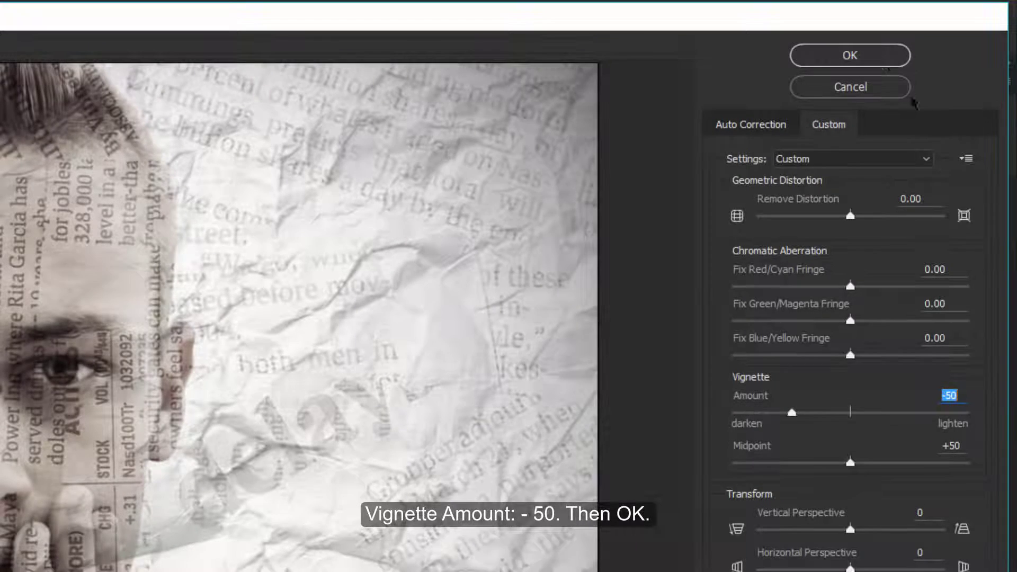